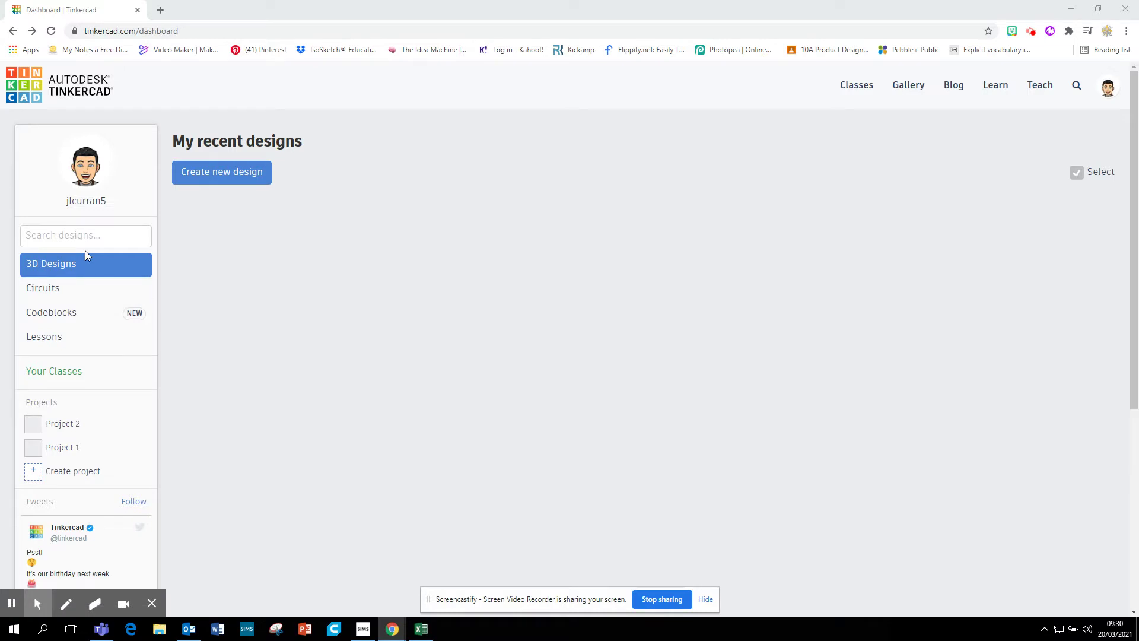
# Create a new 3D design and name it "Story Dice"
pyautogui.click(95, 272)
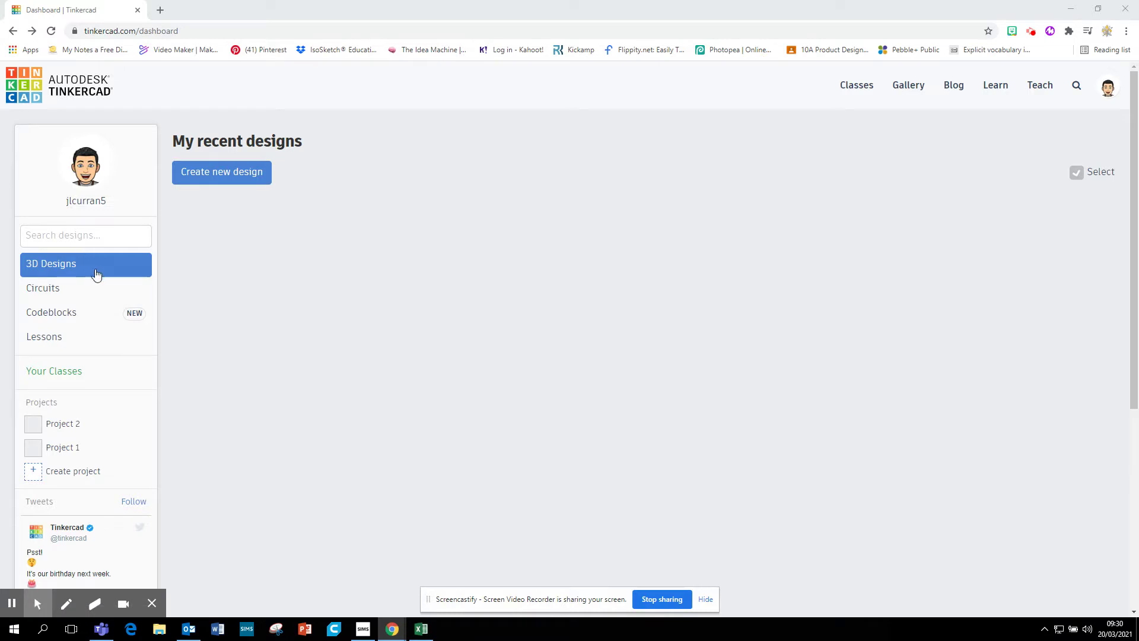
pyautogui.click(220, 176)
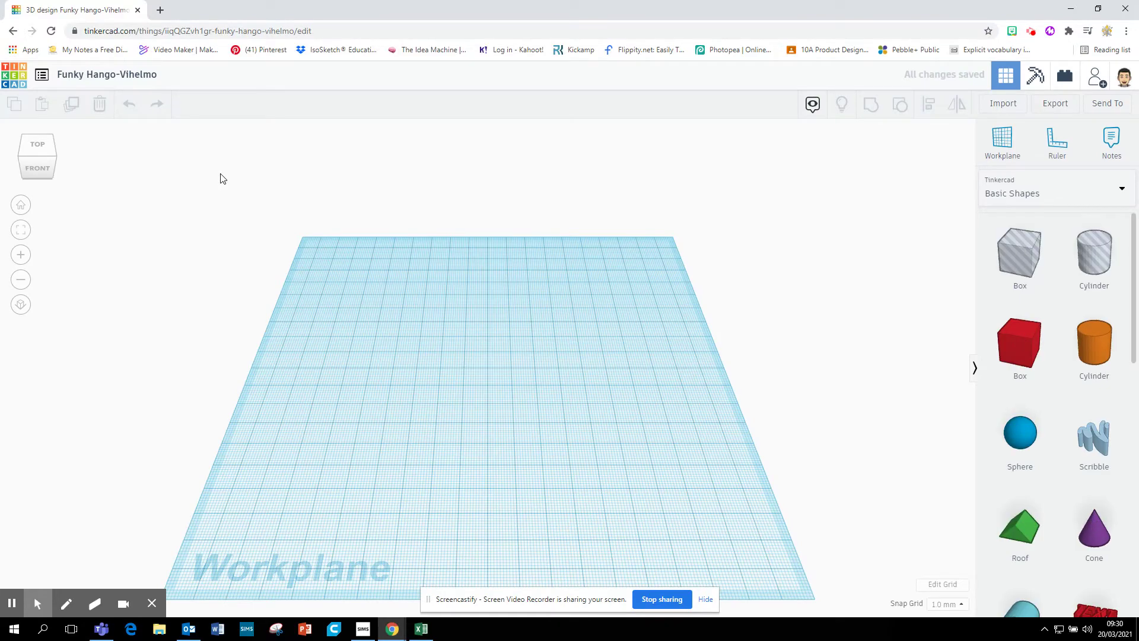
pyautogui.click(148, 77)
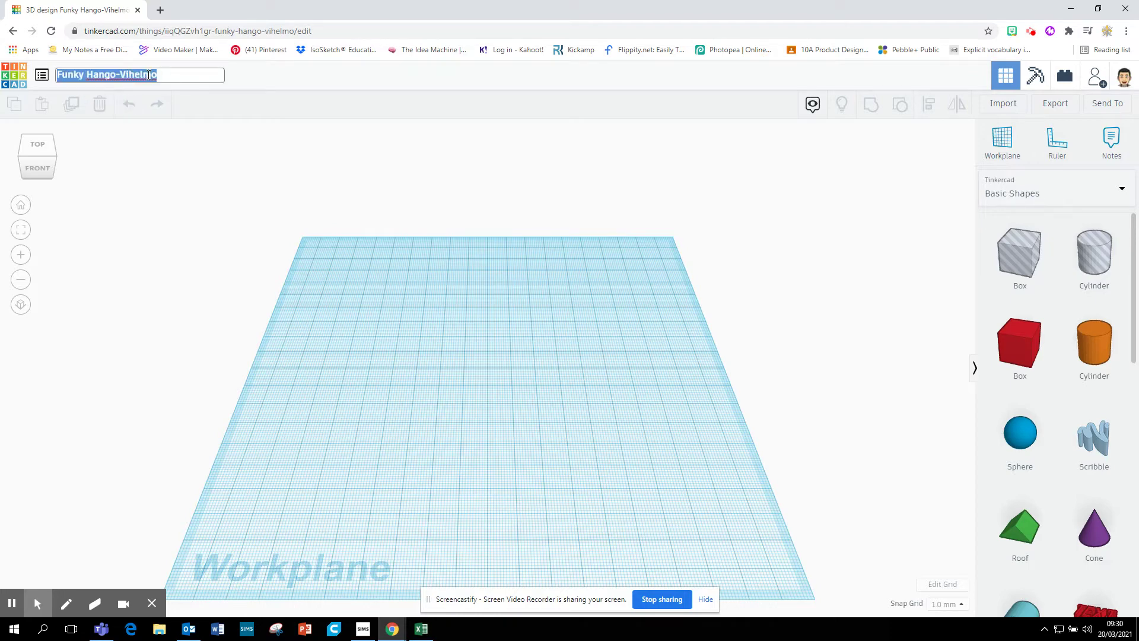
pyautogui.write('Story Die')
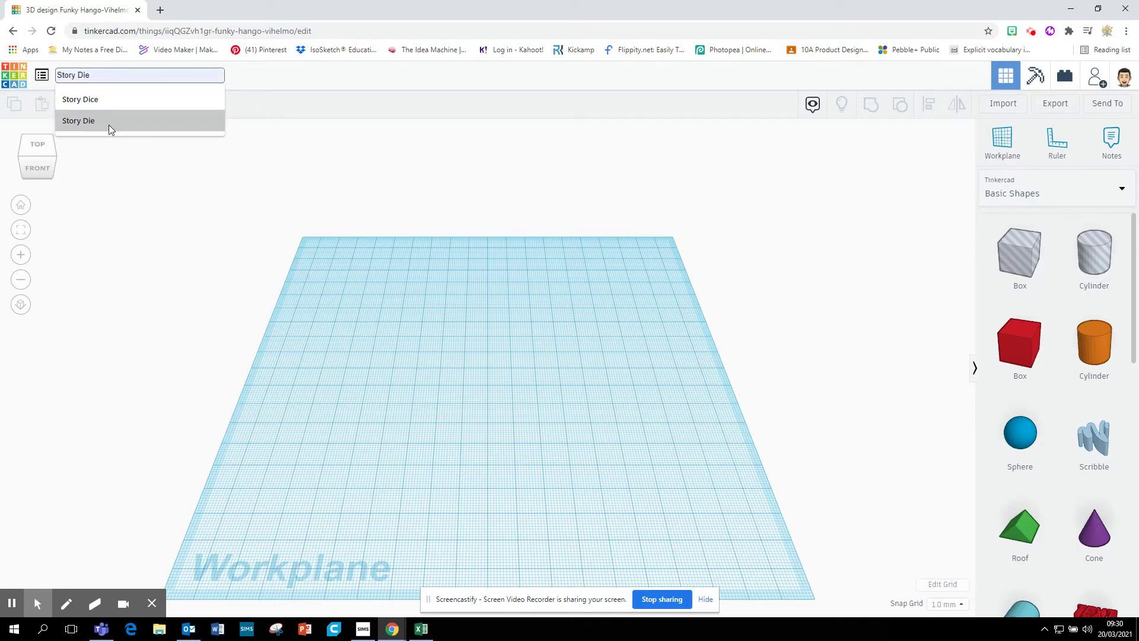
pyautogui.click(109, 121)
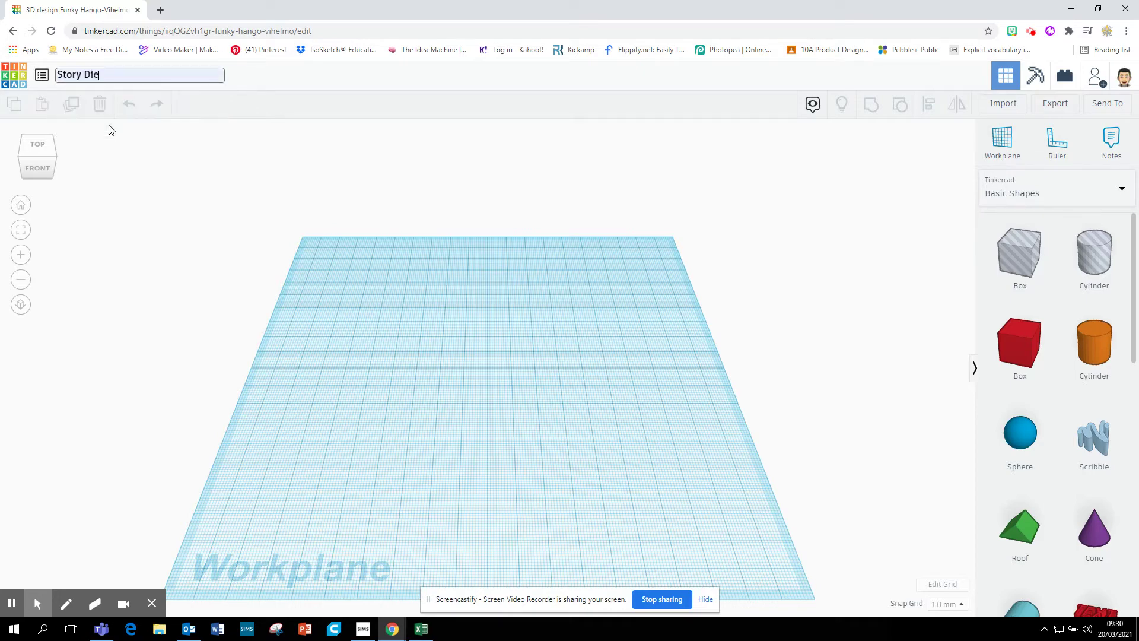
pyautogui.press('BackSpace')
pyautogui.write('ce')
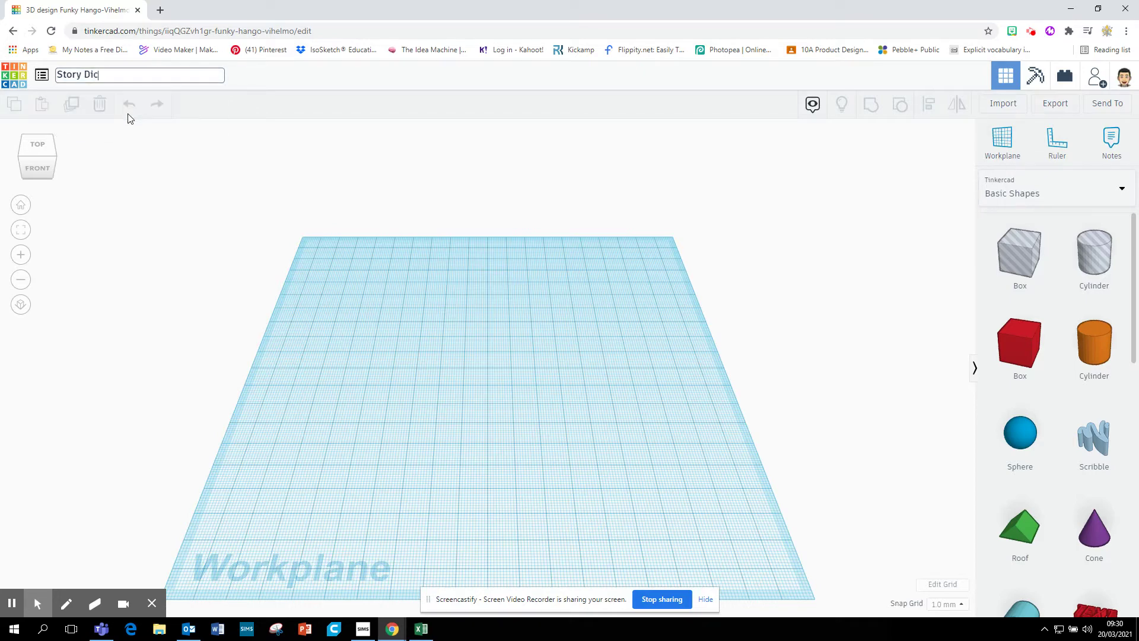
pyautogui.click(180, 236)
pyautogui.click(32, 159)
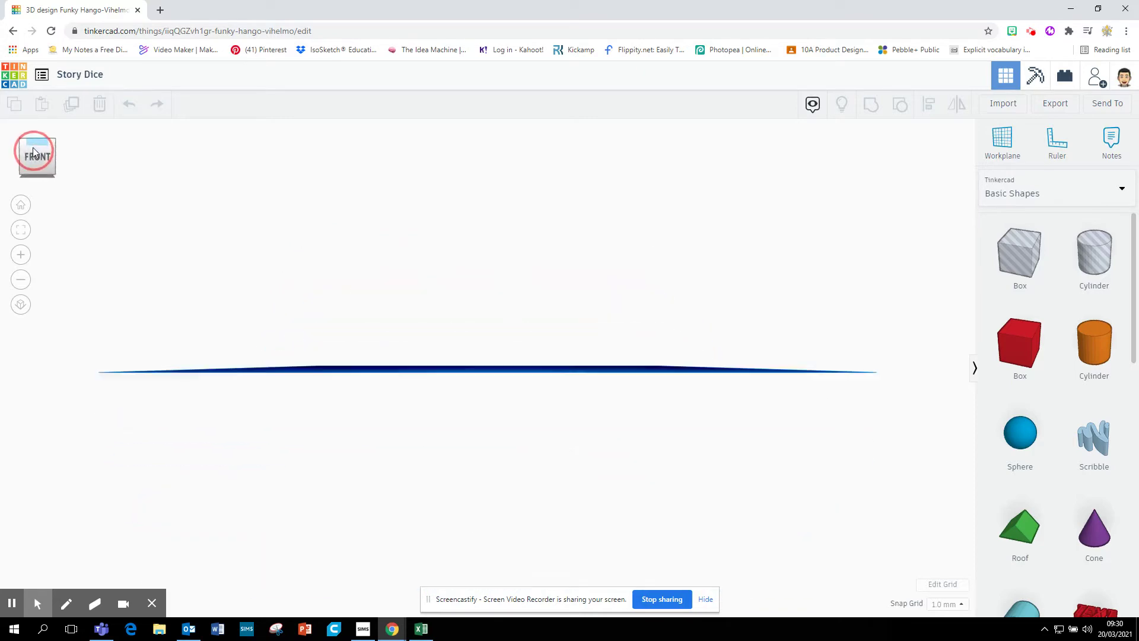
pyautogui.moveTo(34, 147)
pyautogui.mouseDown()
pyautogui.moveTo(34, 162)
pyautogui.moveTo(53, 150)
pyautogui.moveTo(17, 148)
pyautogui.moveTo(29, 157)
pyautogui.moveTo(43, 141)
pyautogui.mouseUp()
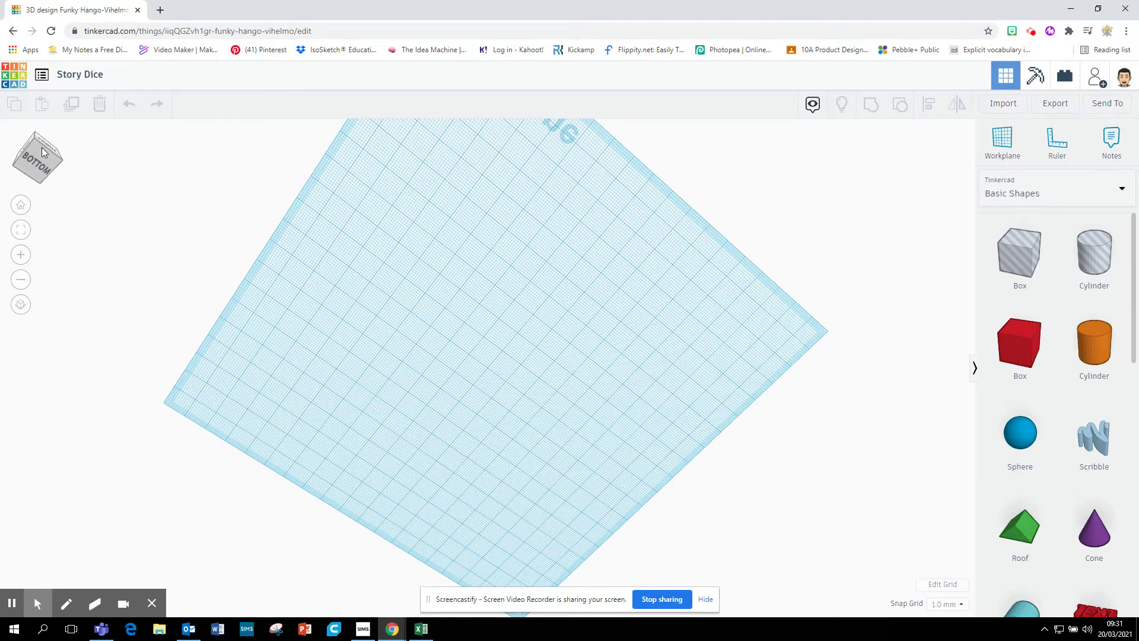
pyautogui.click(21, 205)
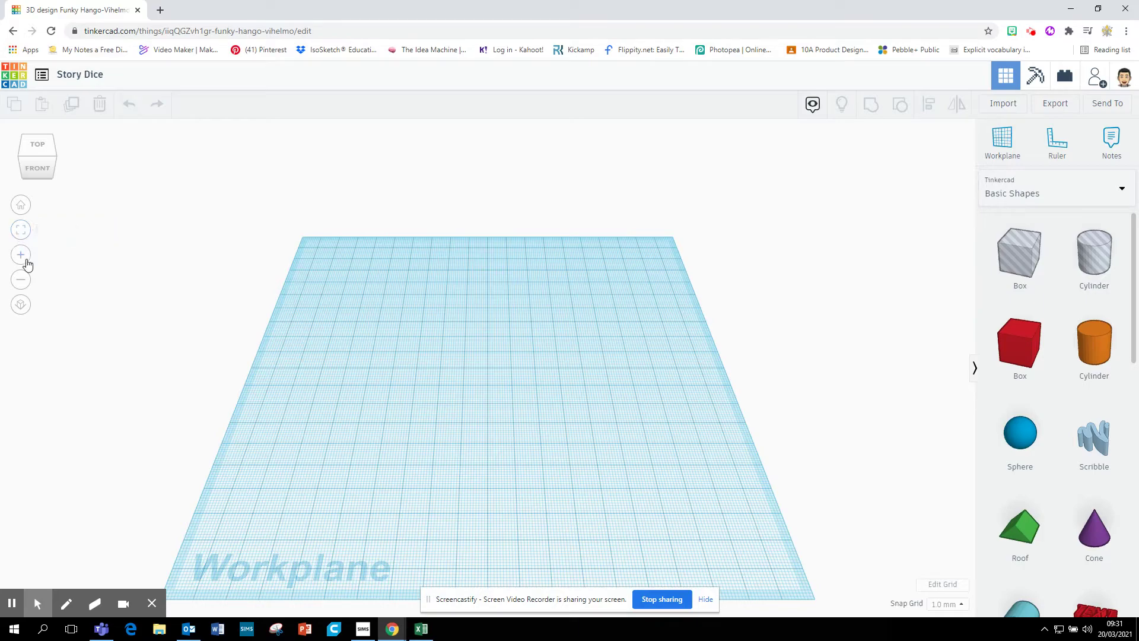
pyautogui.click(26, 258)
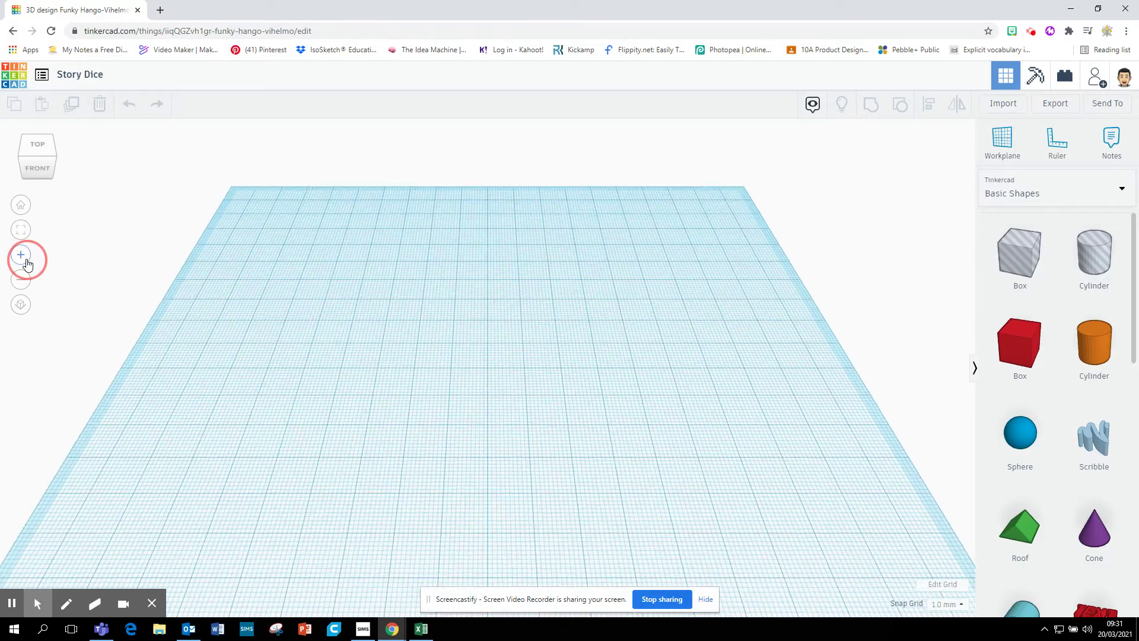
pyautogui.click(21, 278)
pyautogui.click(21, 279)
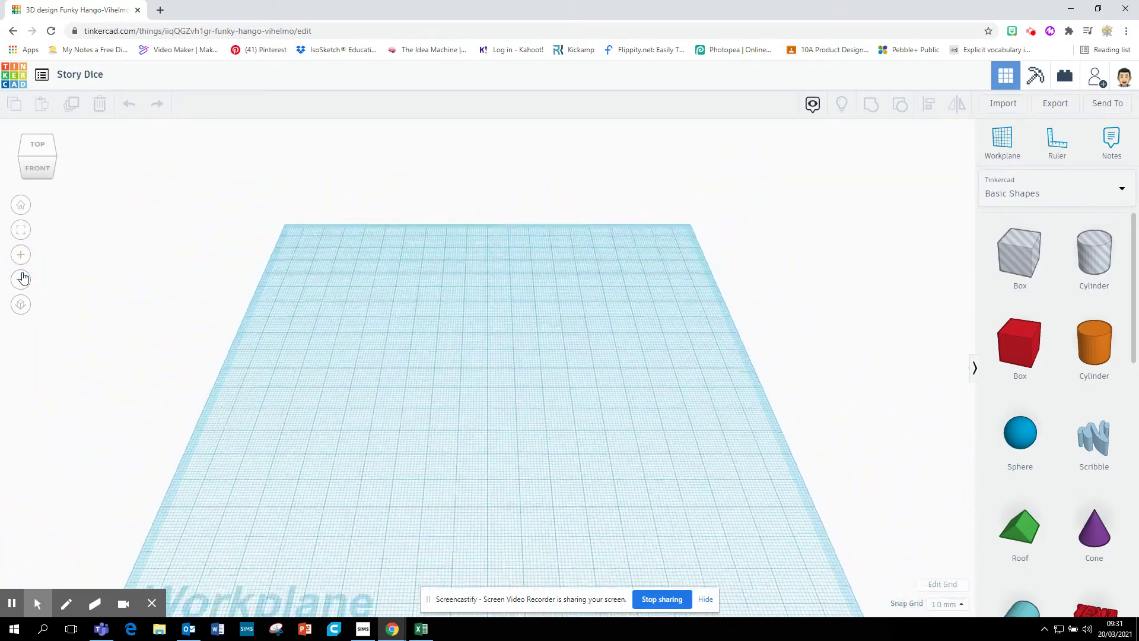
pyautogui.click(22, 279)
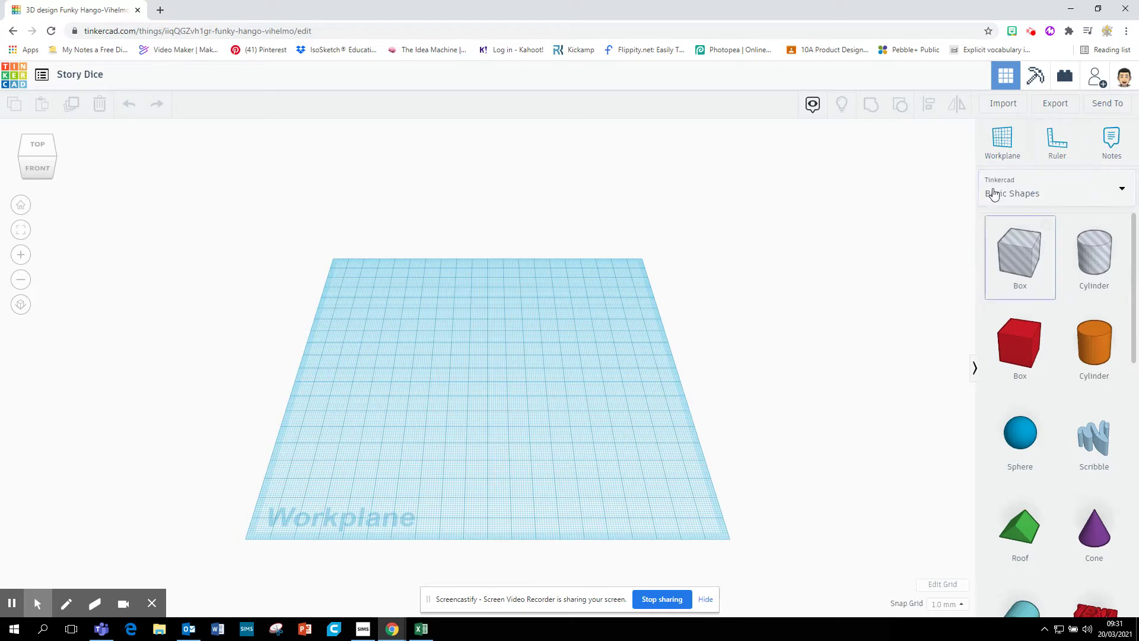
# Add a Dice shape from the Basic Shapes collection near the middle of the workplane
pyautogui.click(1083, 196)
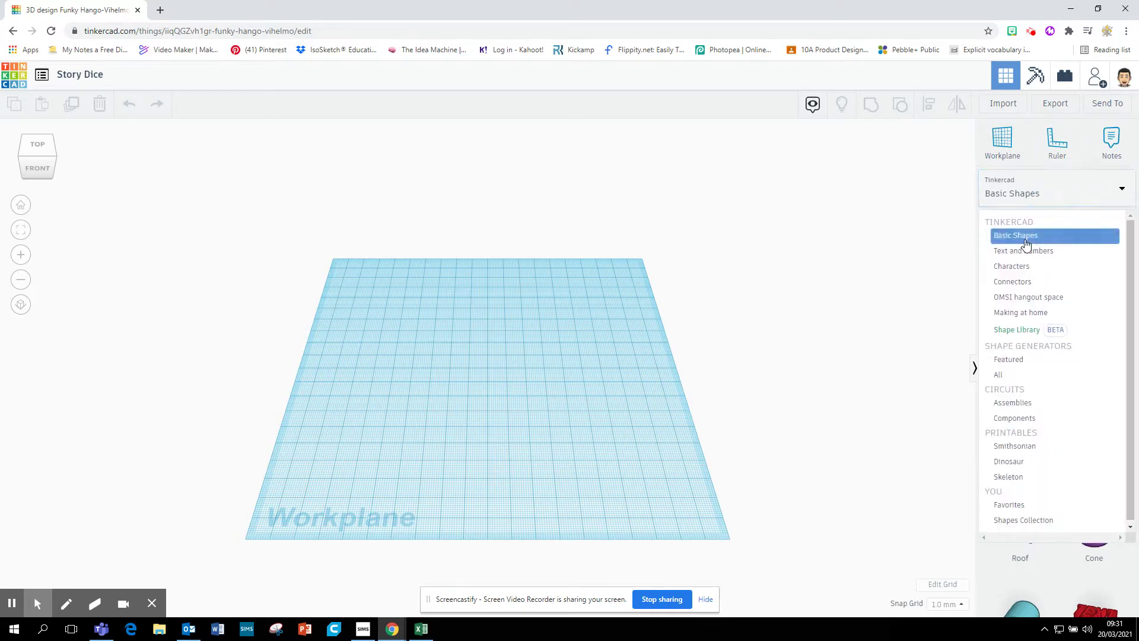
pyautogui.click(1026, 240)
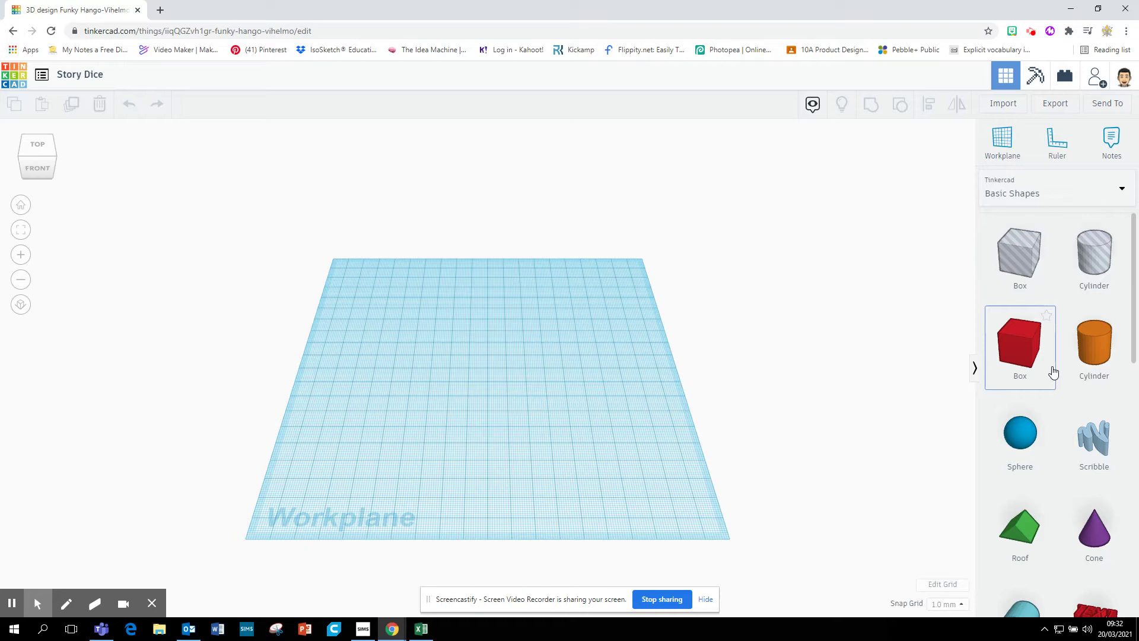
pyautogui.moveTo(1134, 303); pyautogui.dragTo(1134, 570)
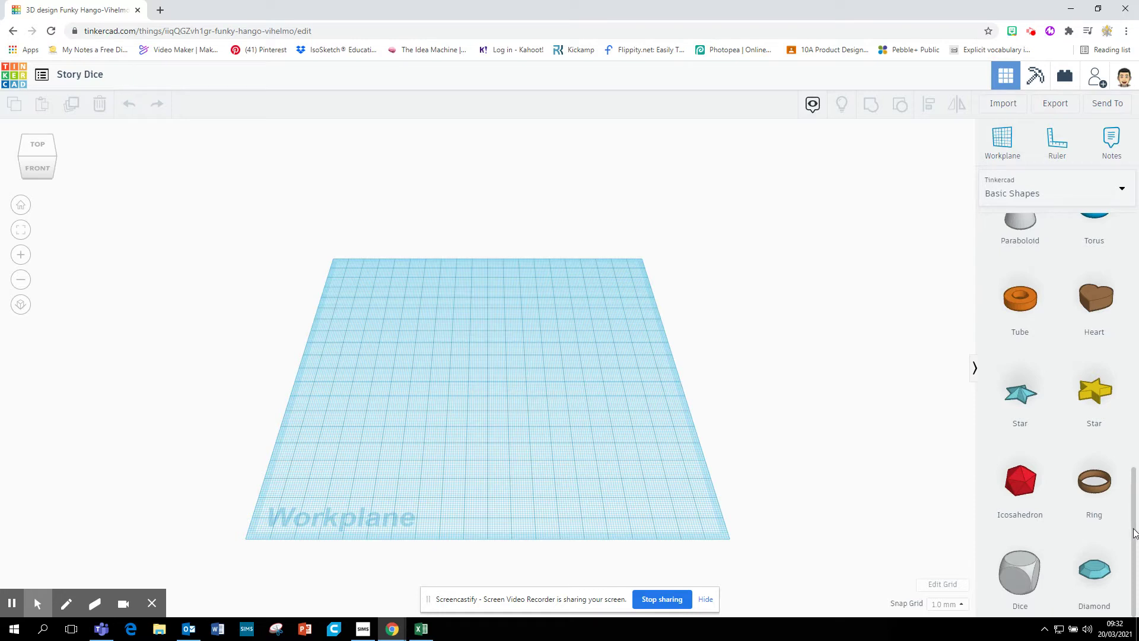
pyautogui.moveTo(1135, 532); pyautogui.dragTo(1134, 577)
pyautogui.click(1024, 583)
pyautogui.moveTo(1025, 583); pyautogui.dragTo(469, 354)
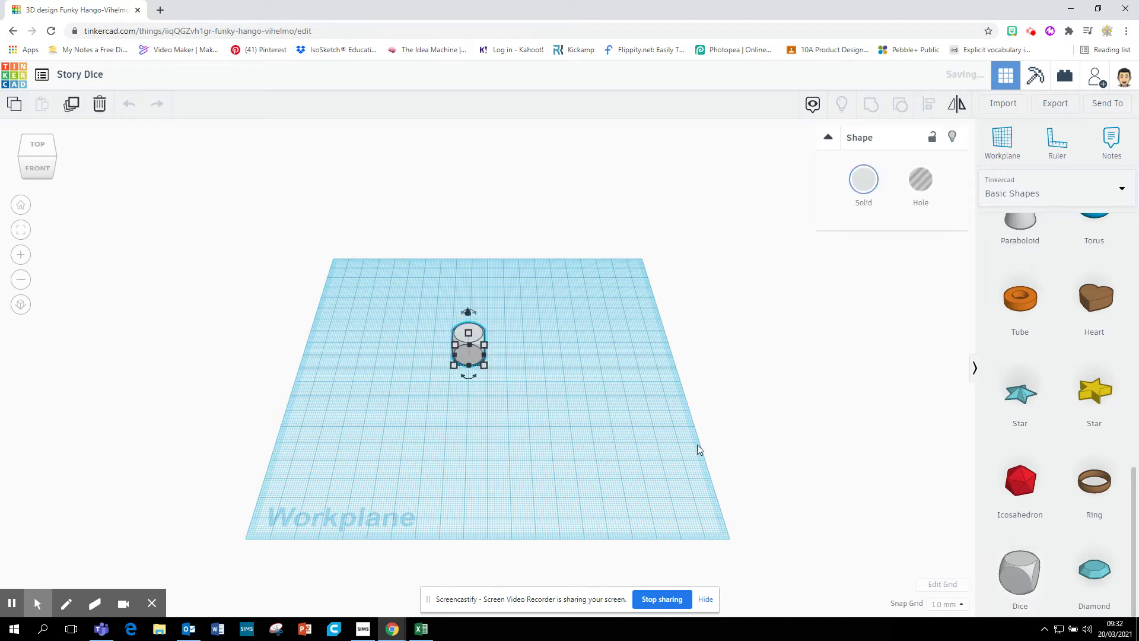
pyautogui.click(852, 430)
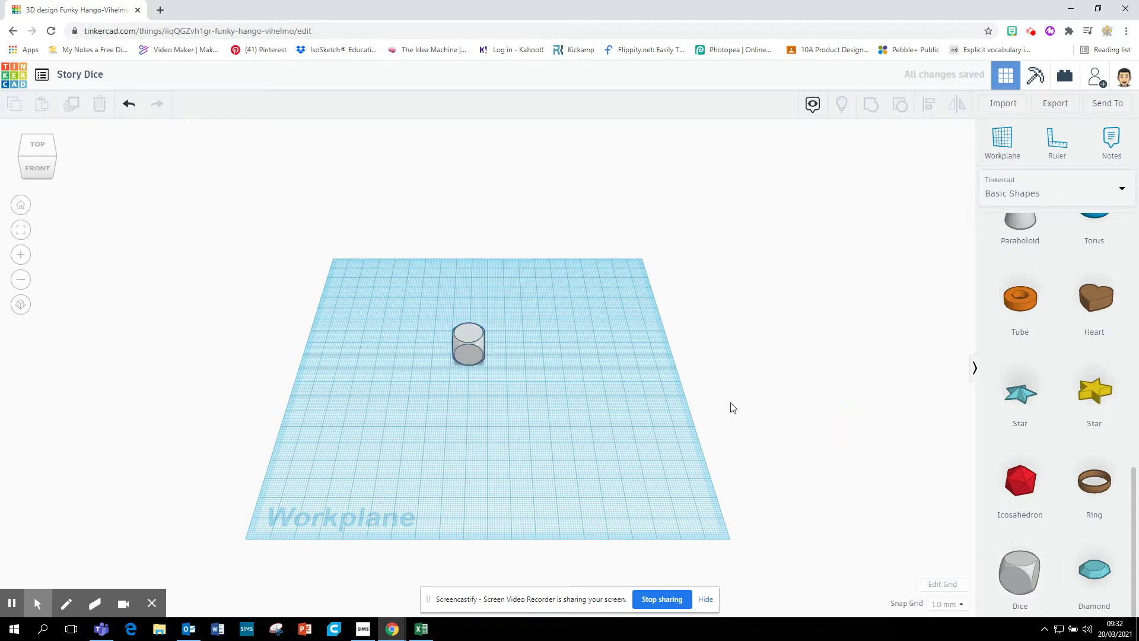
# Set the die's width and length to 30 mm each
pyautogui.click(474, 359)
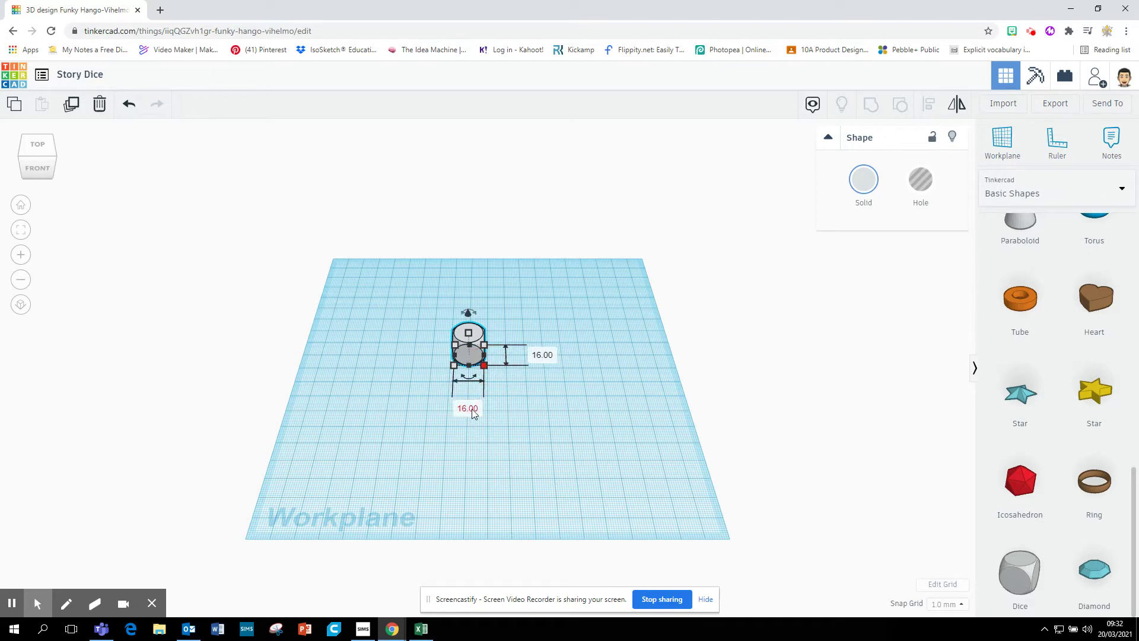
pyautogui.click(473, 408)
pyautogui.write('30')
pyautogui.click(544, 355)
pyautogui.write('30')
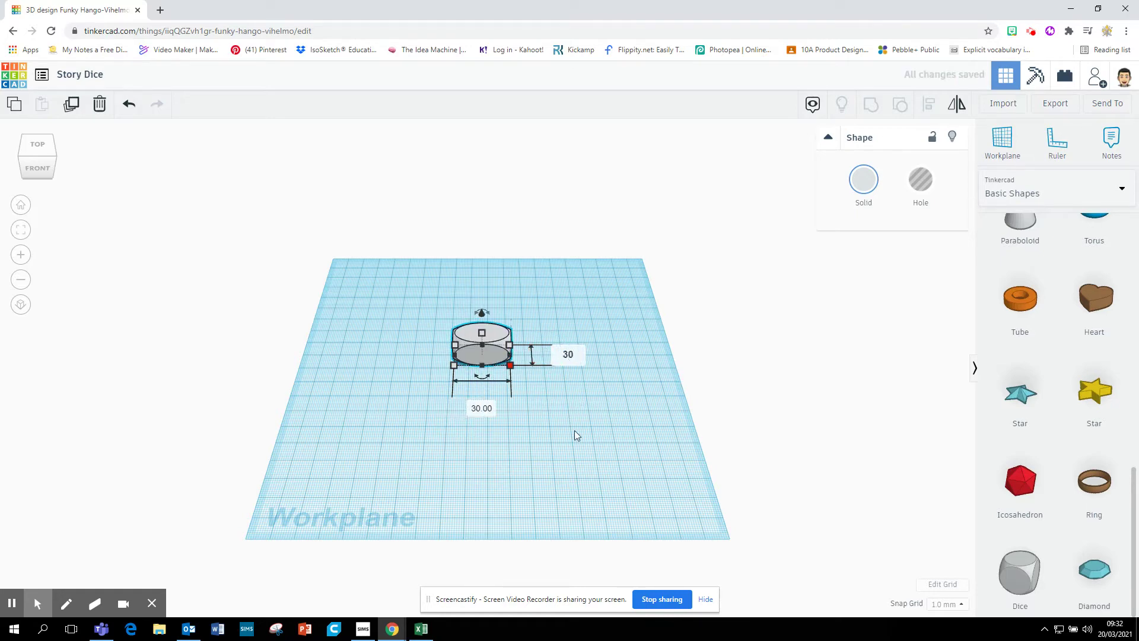
pyautogui.press('Return')
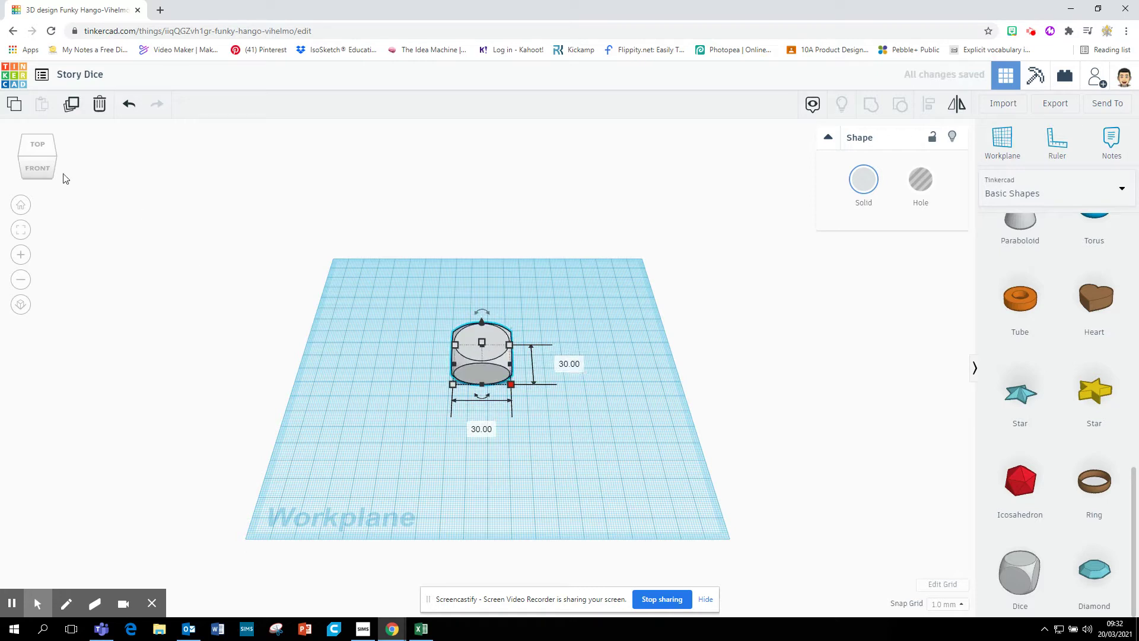
# Set the die's height to 30 mm
pyautogui.click(41, 159)
pyautogui.moveTo(42, 157); pyautogui.dragTo(44, 165)
pyautogui.moveTo(483, 347)
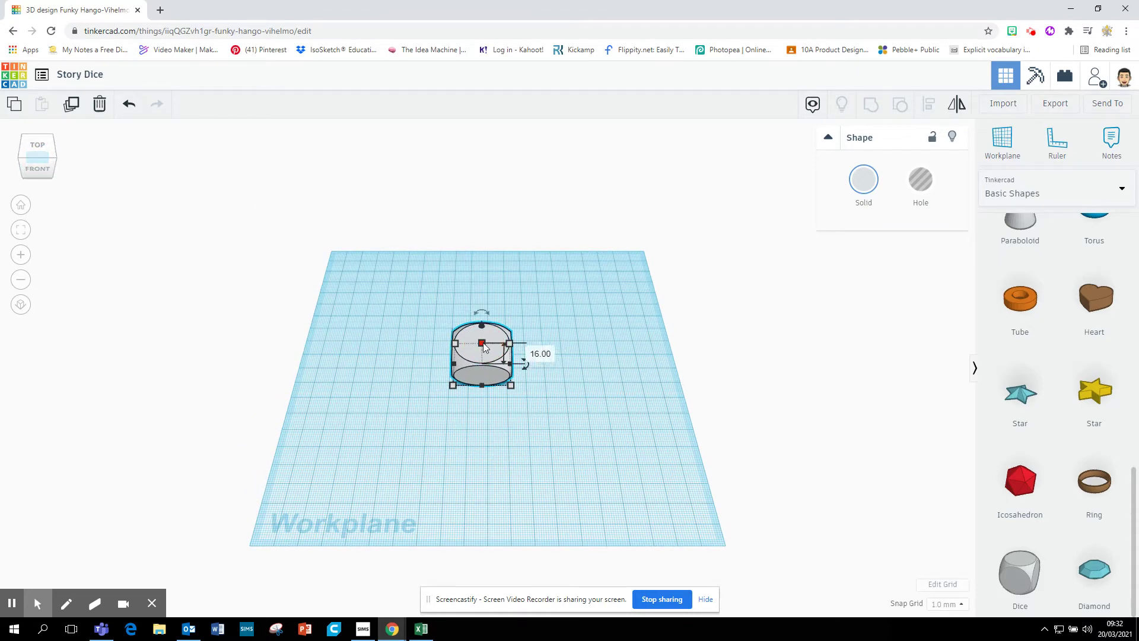
pyautogui.click(546, 354)
pyautogui.write('30')
pyautogui.press('Return')
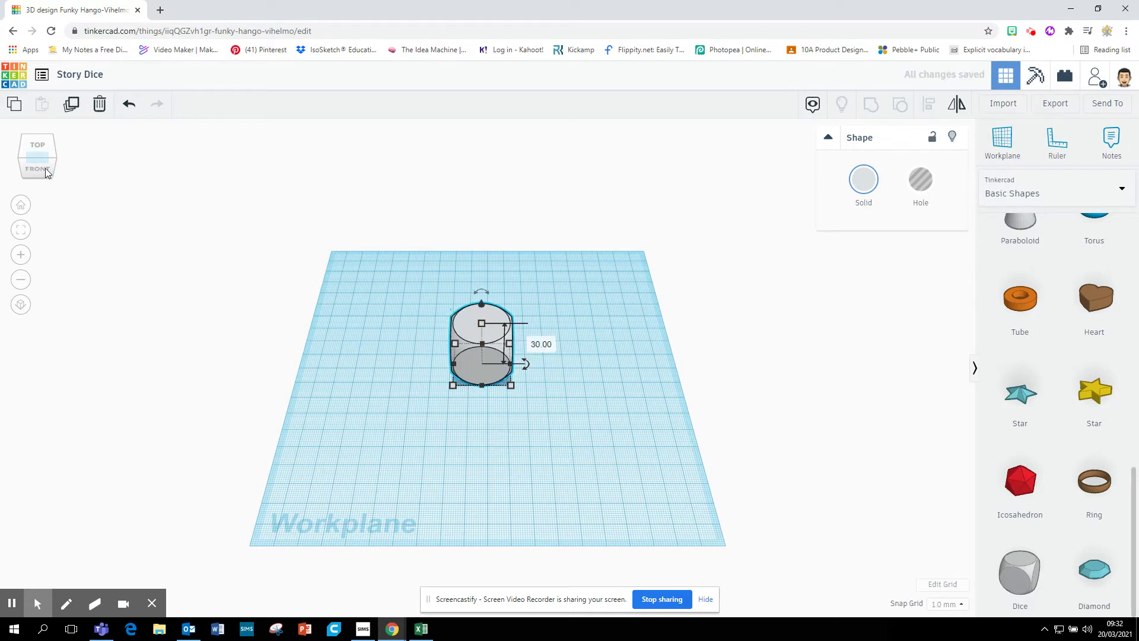
pyautogui.click(43, 164)
pyautogui.moveTo(43, 164)
pyautogui.mouseDown()
pyautogui.moveTo(36, 155)
pyautogui.moveTo(45, 169)
pyautogui.mouseUp()
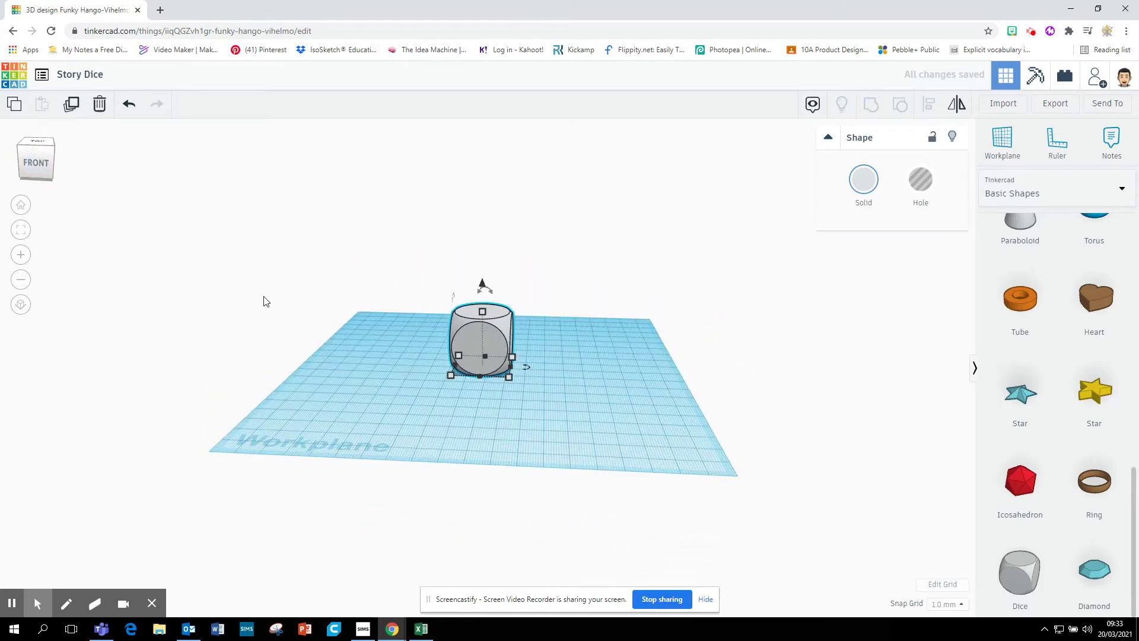
pyautogui.click(262, 350)
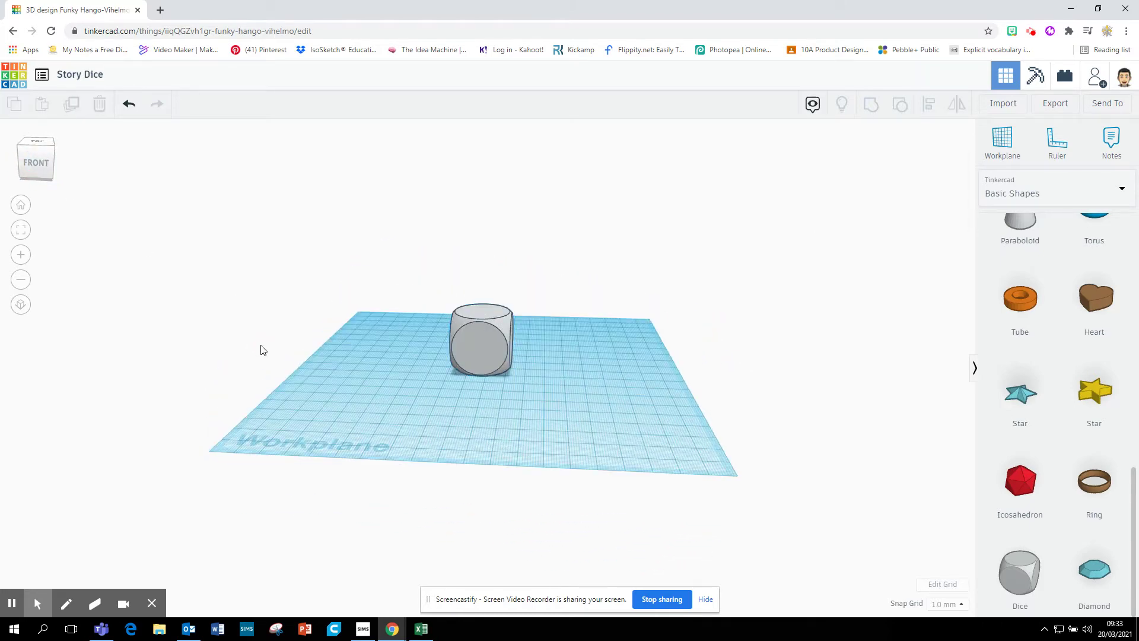
# Place a Text shape from the basic shapes on the workplane in front of the die
pyautogui.click(55, 168)
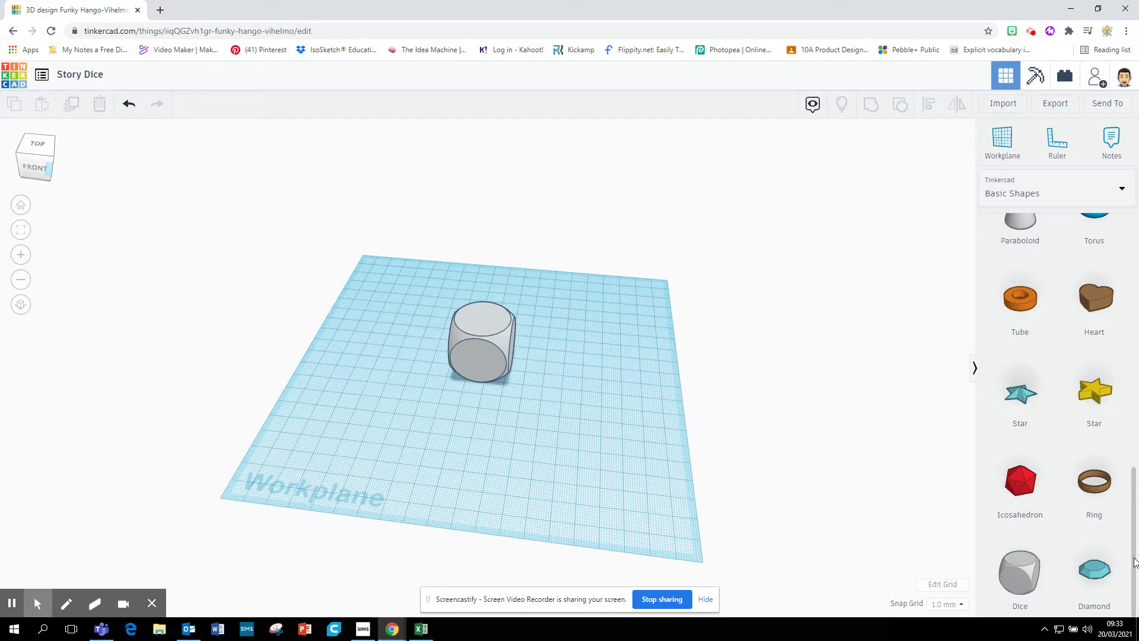
pyautogui.moveTo(1135, 562)
pyautogui.mouseDown()
pyautogui.moveTo(1129, 329)
pyautogui.moveTo(1130, 371)
pyautogui.mouseUp()
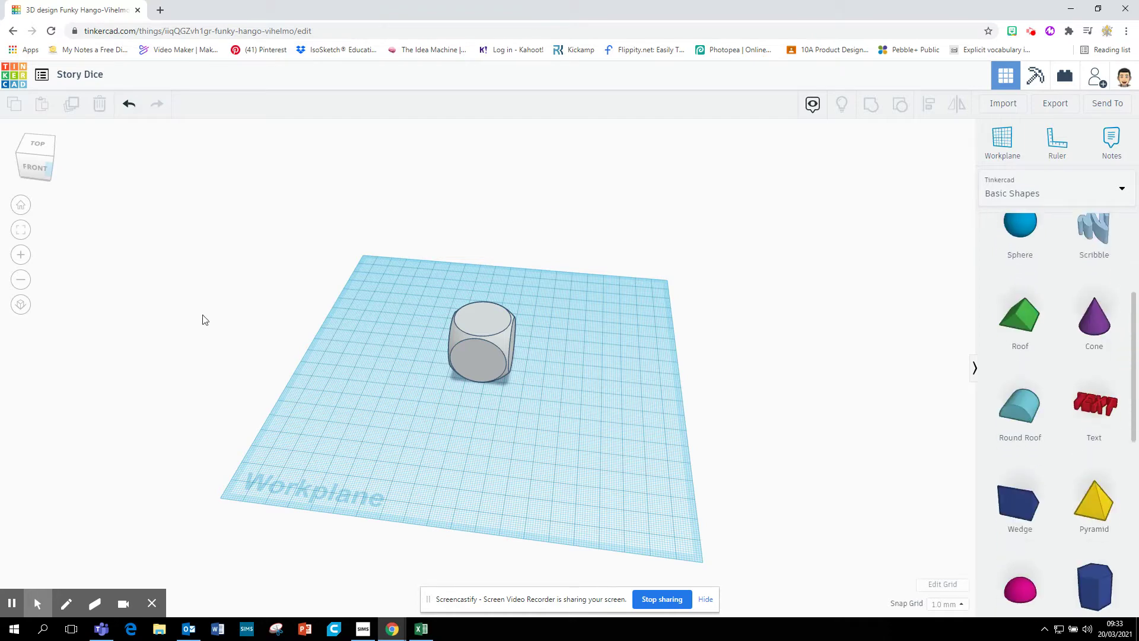
pyautogui.click(36, 170)
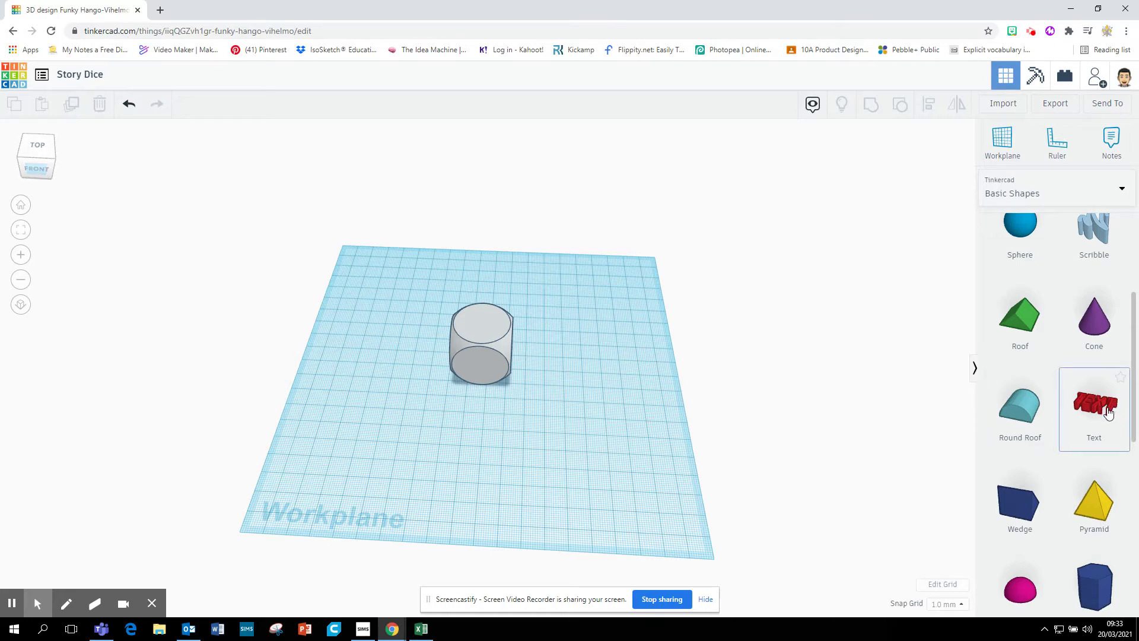
pyautogui.moveTo(1108, 414); pyautogui.dragTo(511, 467)
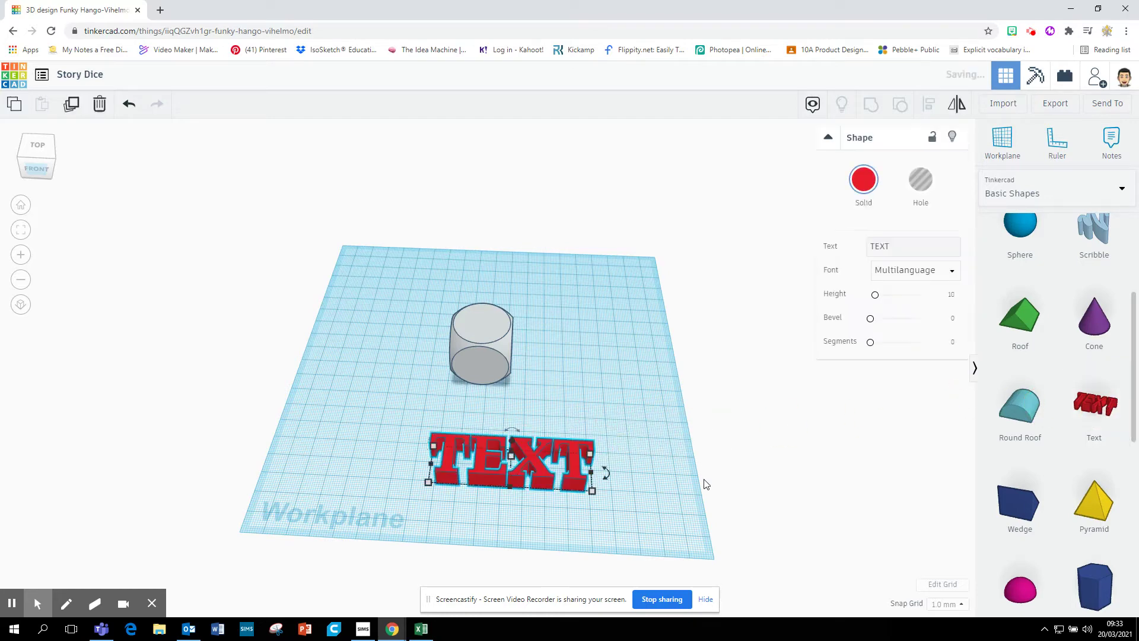
pyautogui.click(681, 483)
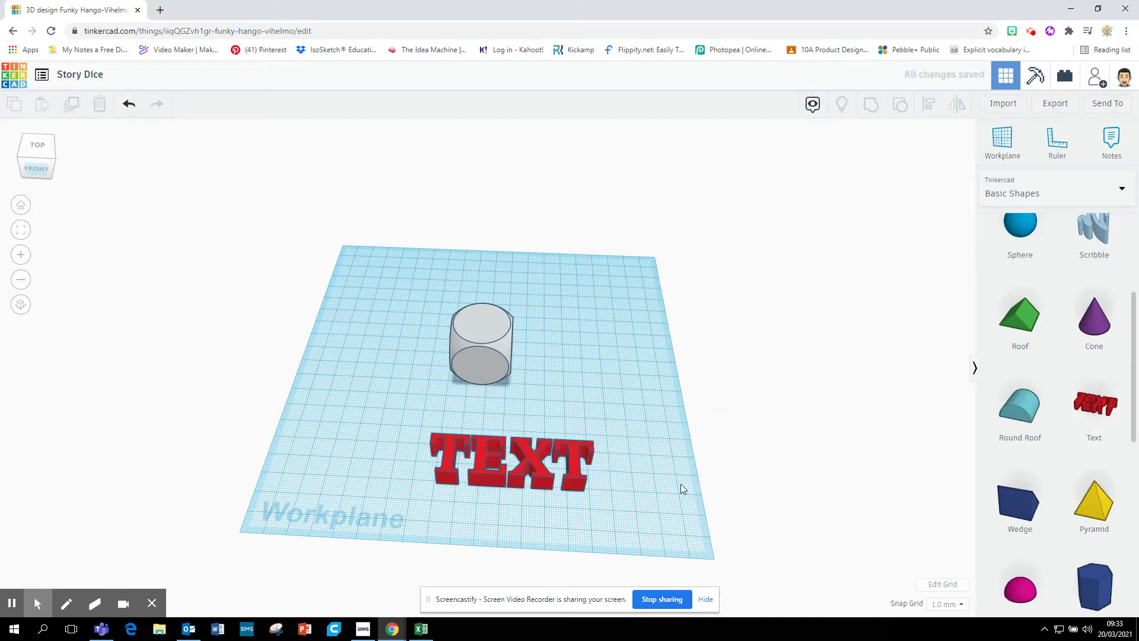
# Change the text shape's wording to "Hello" and its font to Sans
pyautogui.click(512, 466)
pyautogui.click(905, 246)
pyautogui.press('BackSpace')
pyautogui.press('BackSpace')
pyautogui.press('BackSpace')
pyautogui.press('BackSpace')
pyautogui.write('Hello')
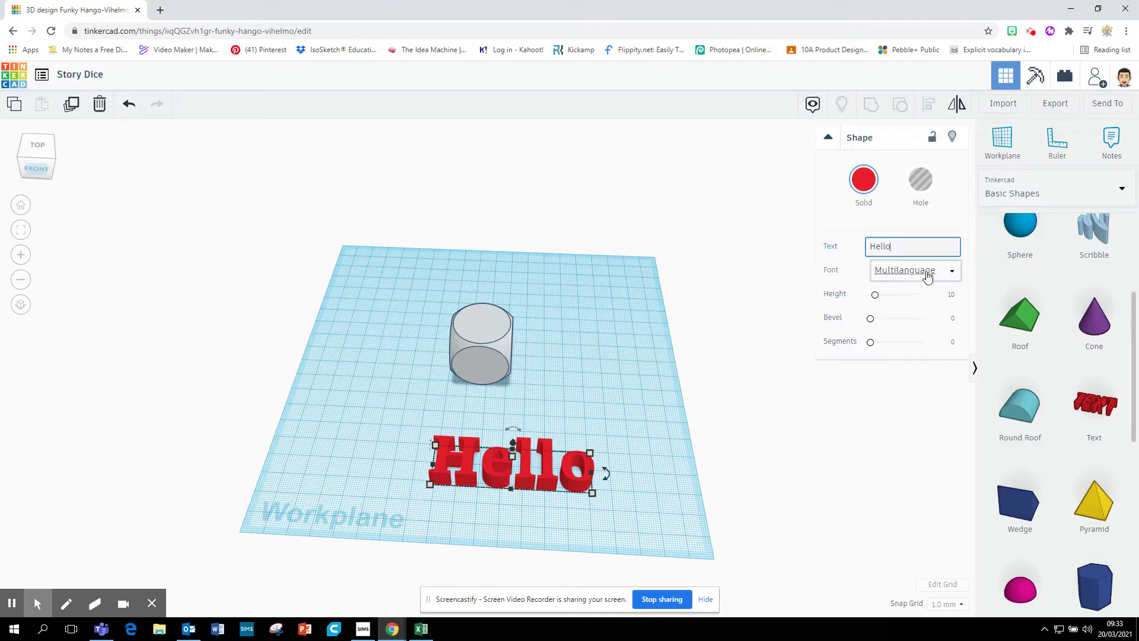
pyautogui.click(920, 271)
pyautogui.click(906, 311)
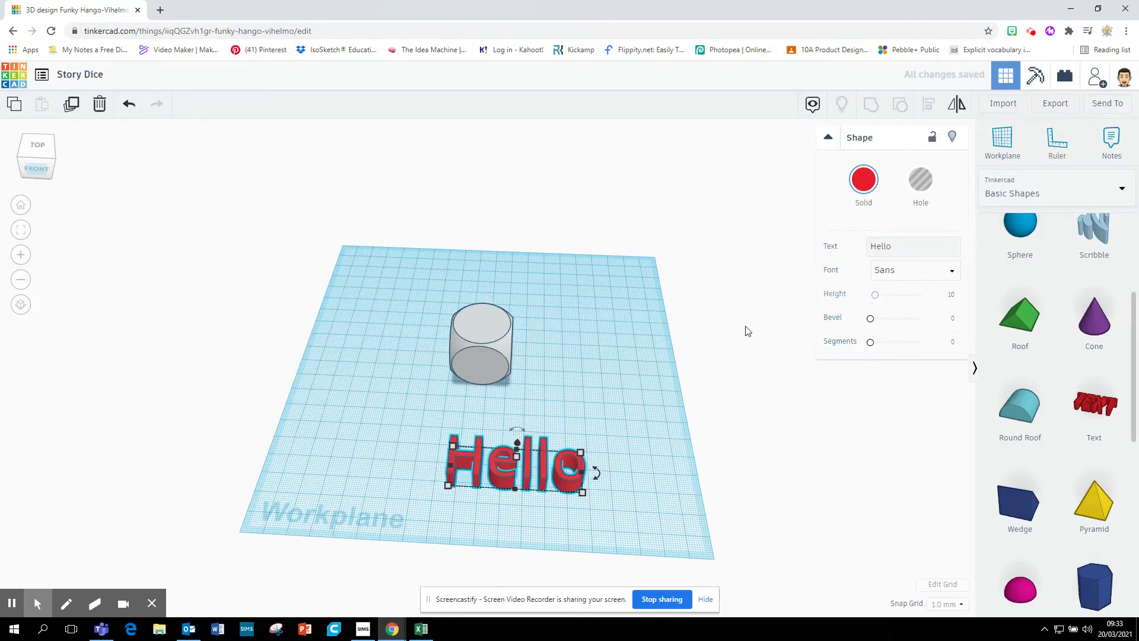
# Increase the height of the "Hello" text to about 16.75 mm
pyautogui.click(45, 169)
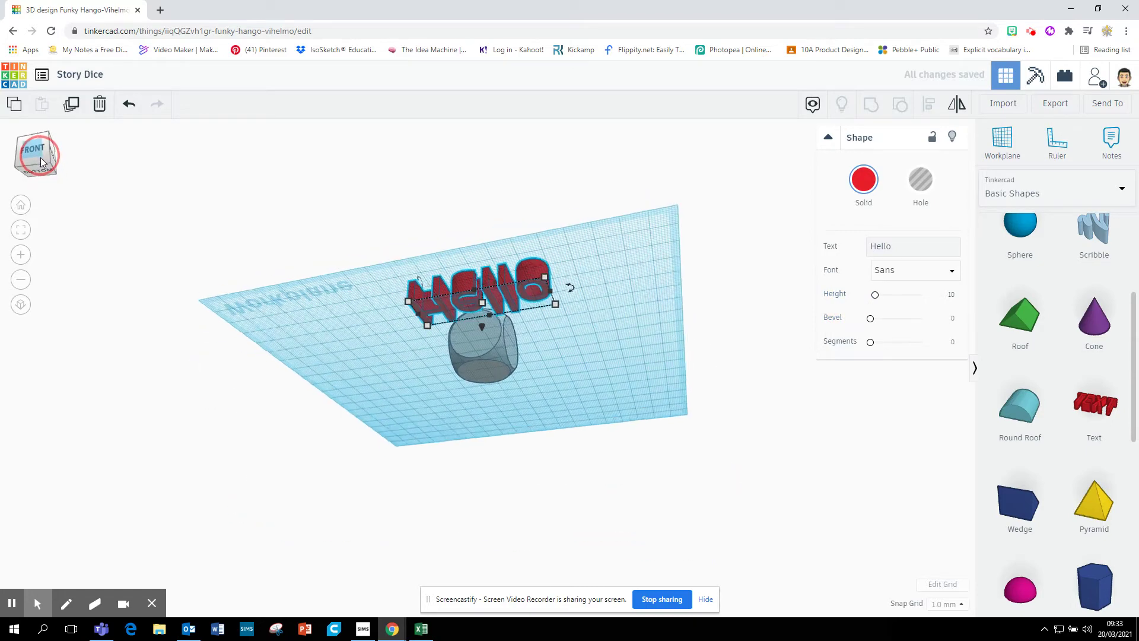
pyautogui.click(44, 163)
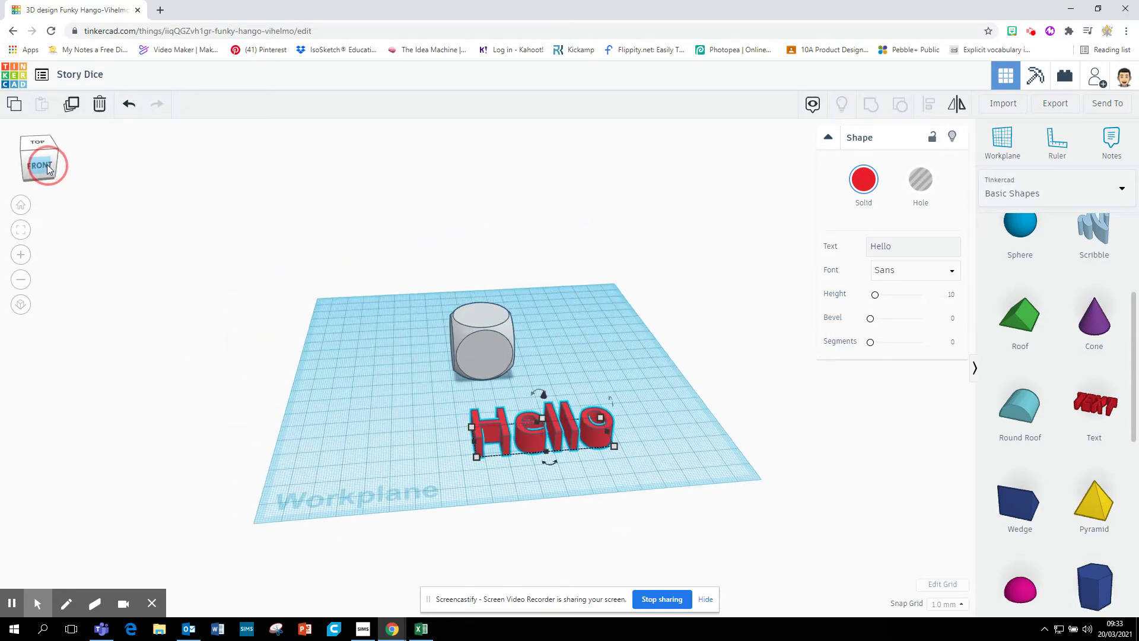
pyautogui.moveTo(877, 297); pyautogui.dragTo(879, 294)
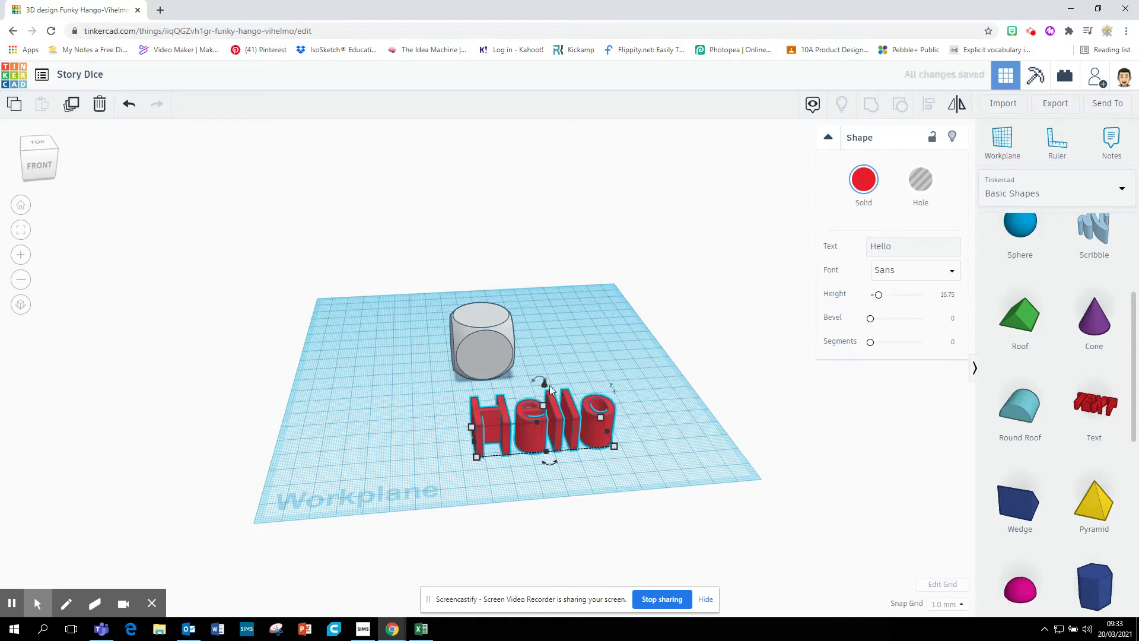
# Raise the "Hello" text 5 mm above the workplane
pyautogui.moveTo(546, 386); pyautogui.dragTo(581, 394)
pyautogui.click(585, 394)
pyautogui.write('5')
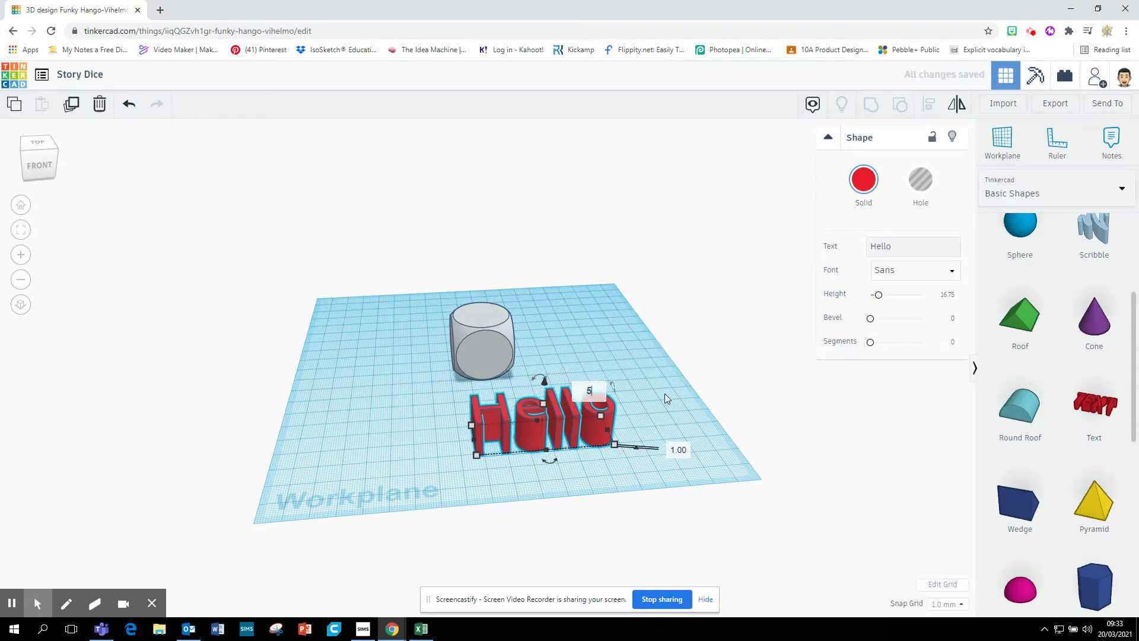
pyautogui.press('Return')
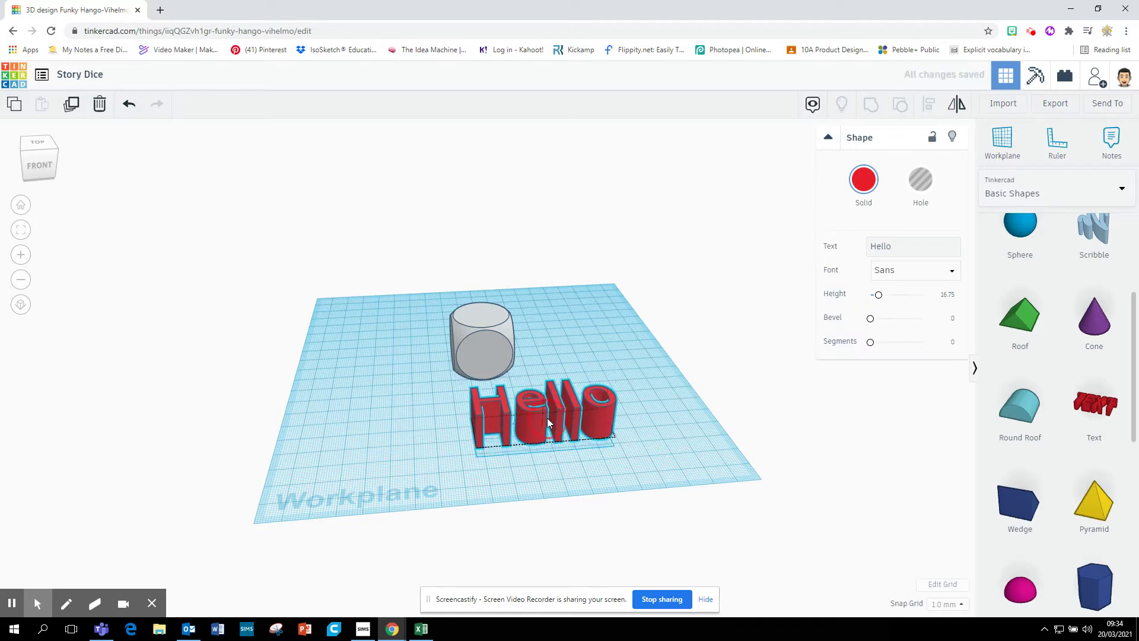
pyautogui.moveTo(544, 403)
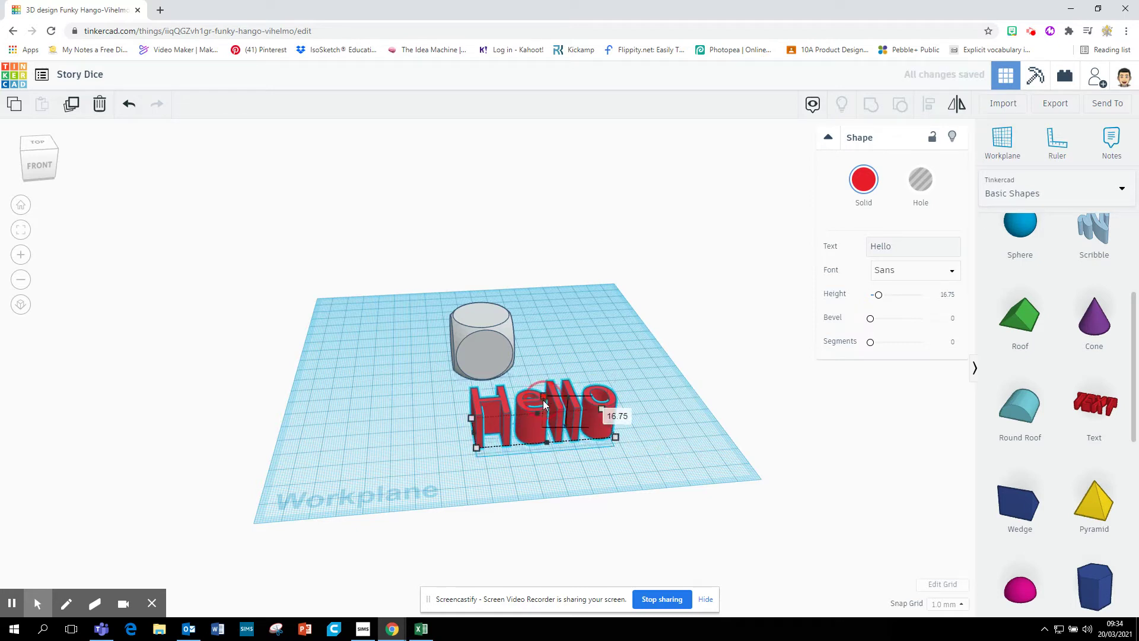
pyautogui.click(554, 421)
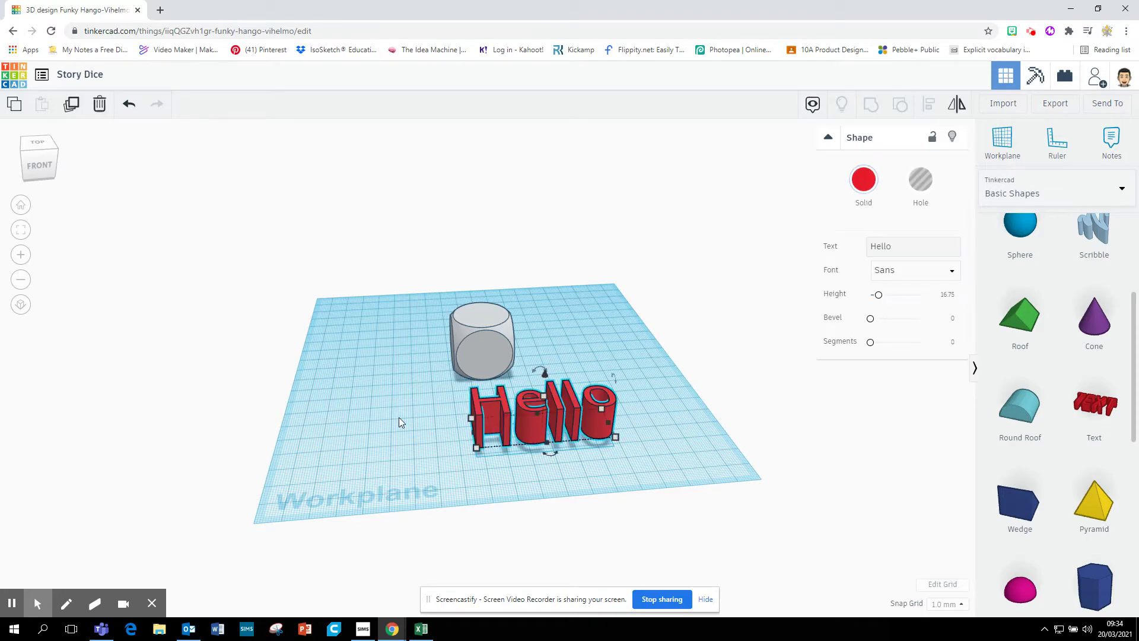
# Change the solid colour of the "Hello" text to the bright yellow preset
pyautogui.click(52, 169)
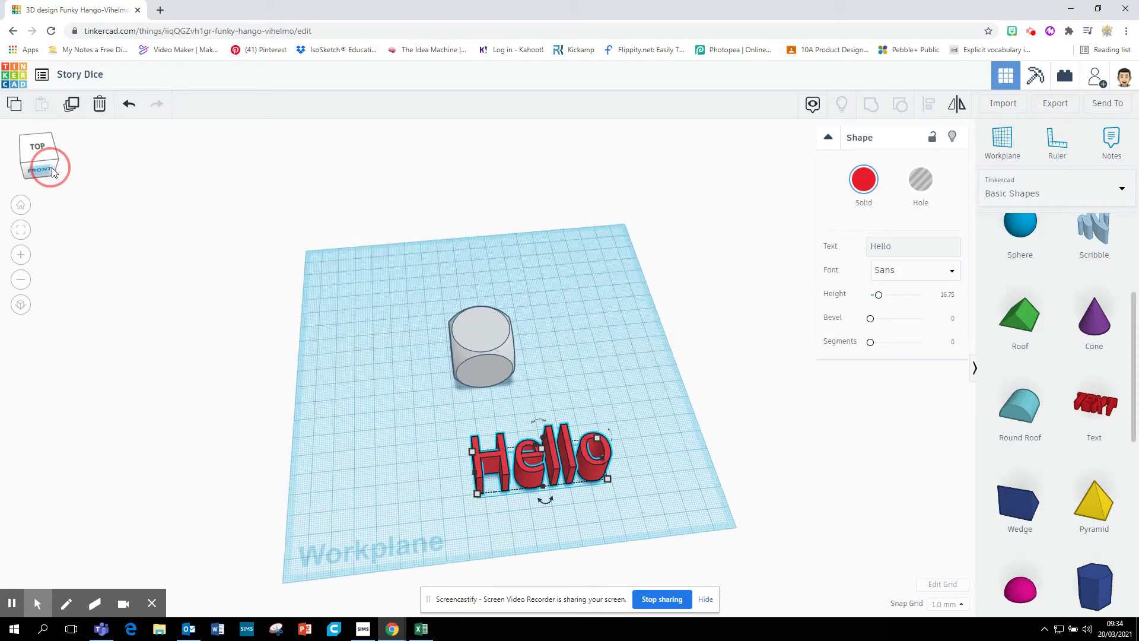
pyautogui.click(864, 179)
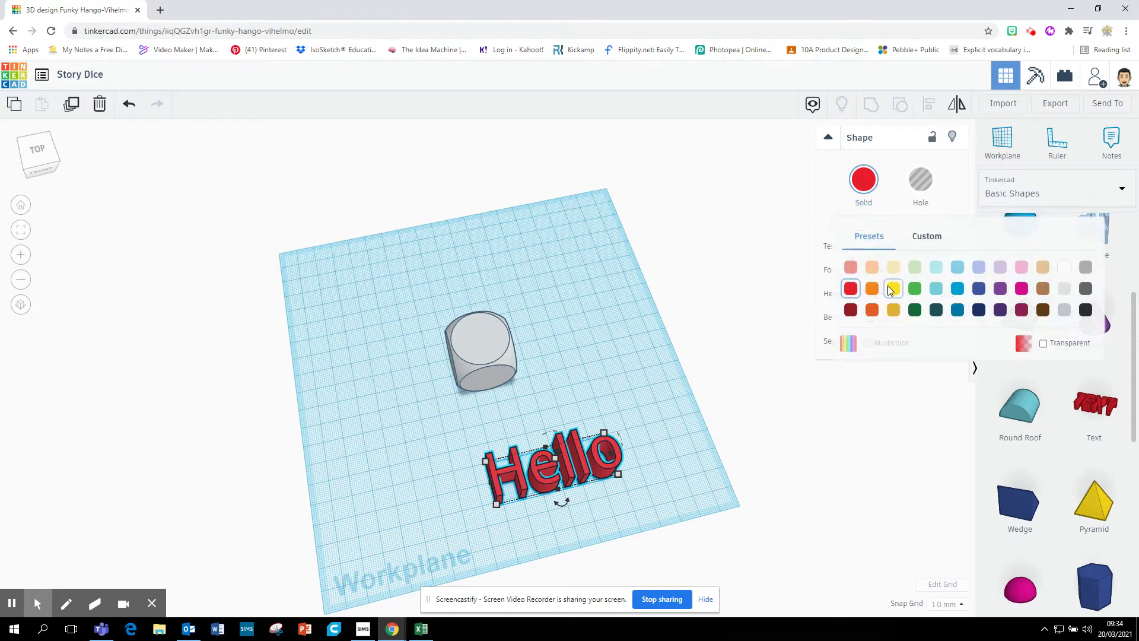
pyautogui.click(893, 287)
pyautogui.click(791, 312)
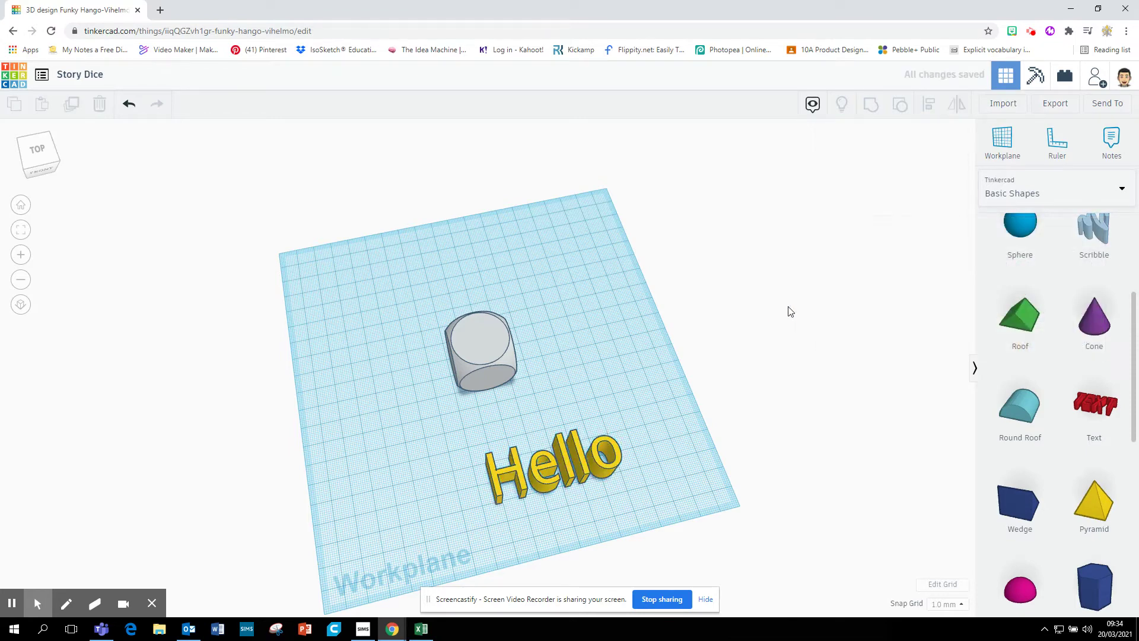
# Delete the yellow "Hello" text in front of the die
pyautogui.click(50, 162)
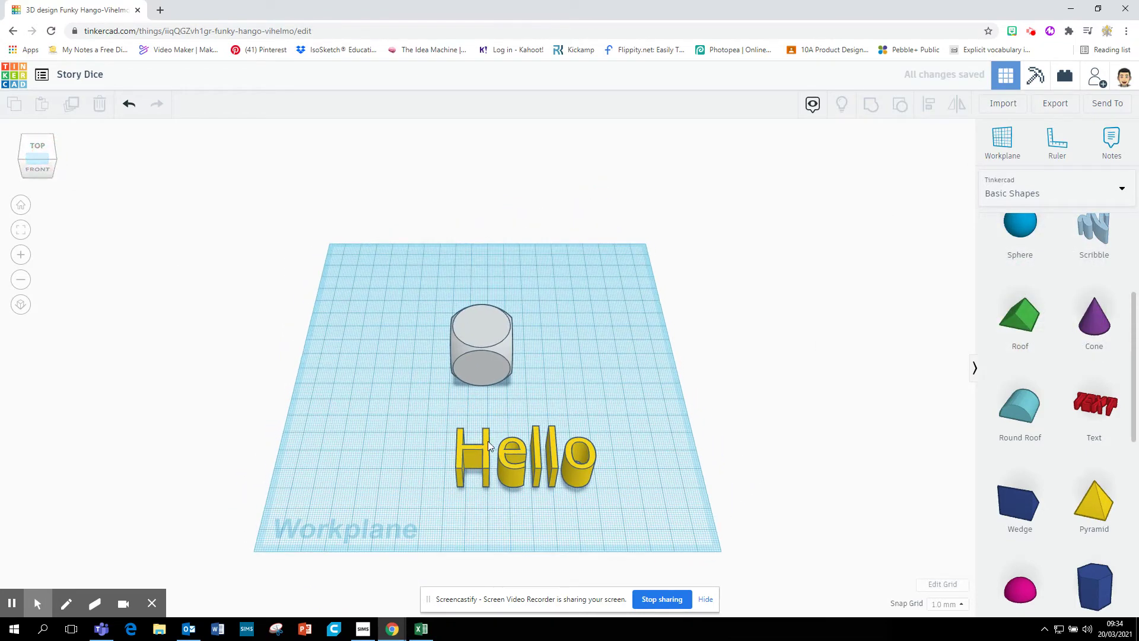
pyautogui.click(489, 446)
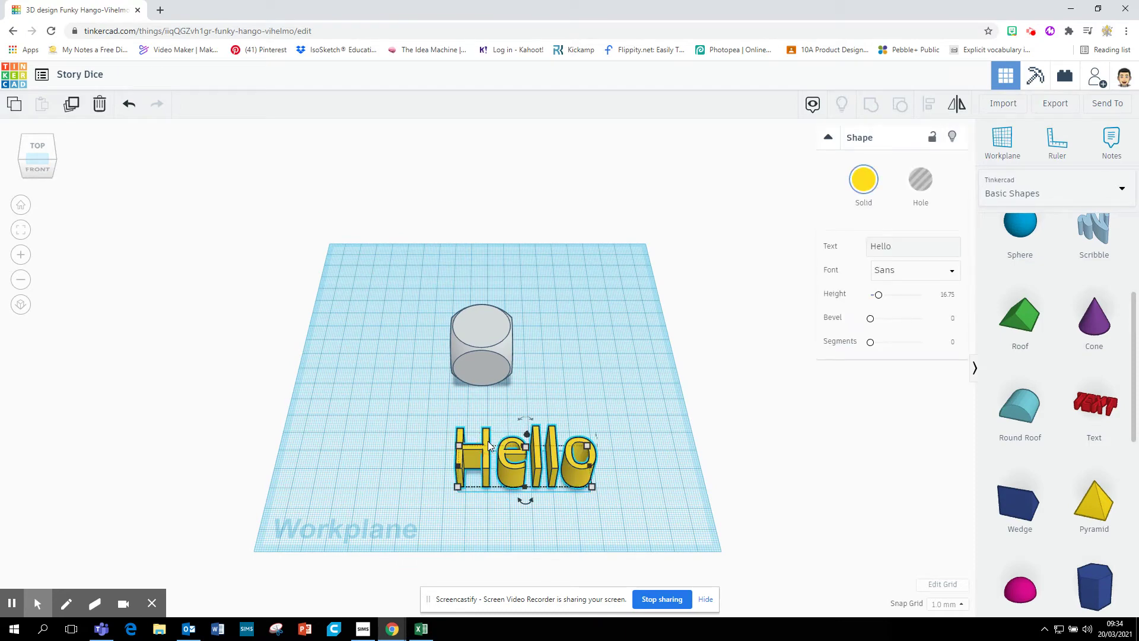
pyautogui.press('Delete')
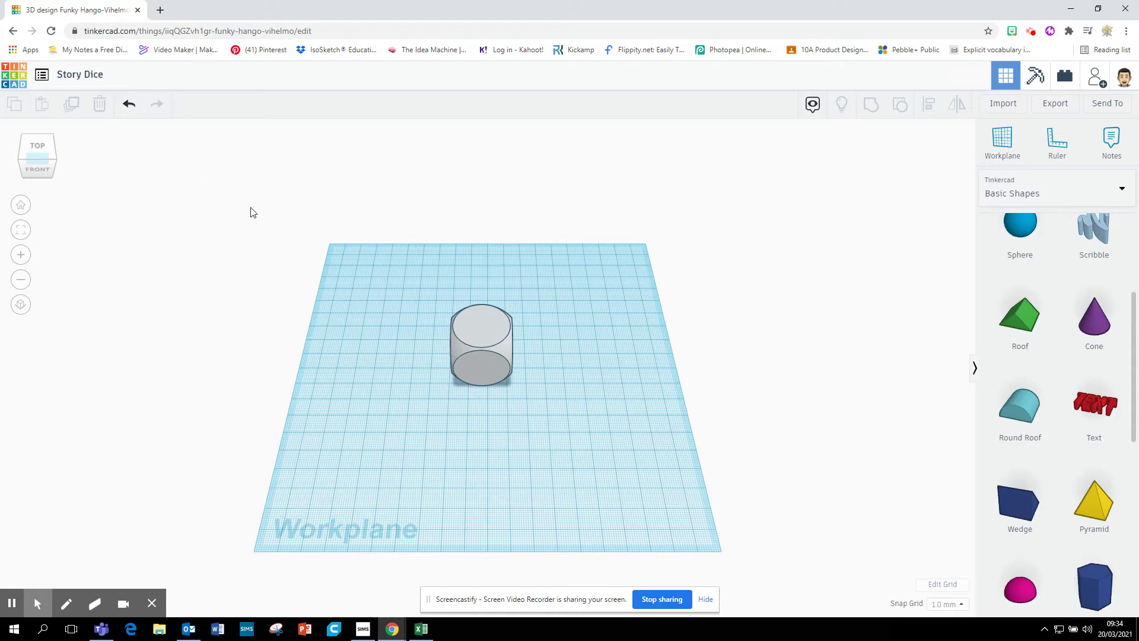
# Undo the deletion of the "Hello" text and redo it
pyautogui.click(135, 106)
pyautogui.click(157, 105)
pyautogui.click(837, 377)
# Place a new workplane on the die's top face
pyautogui.click(43, 168)
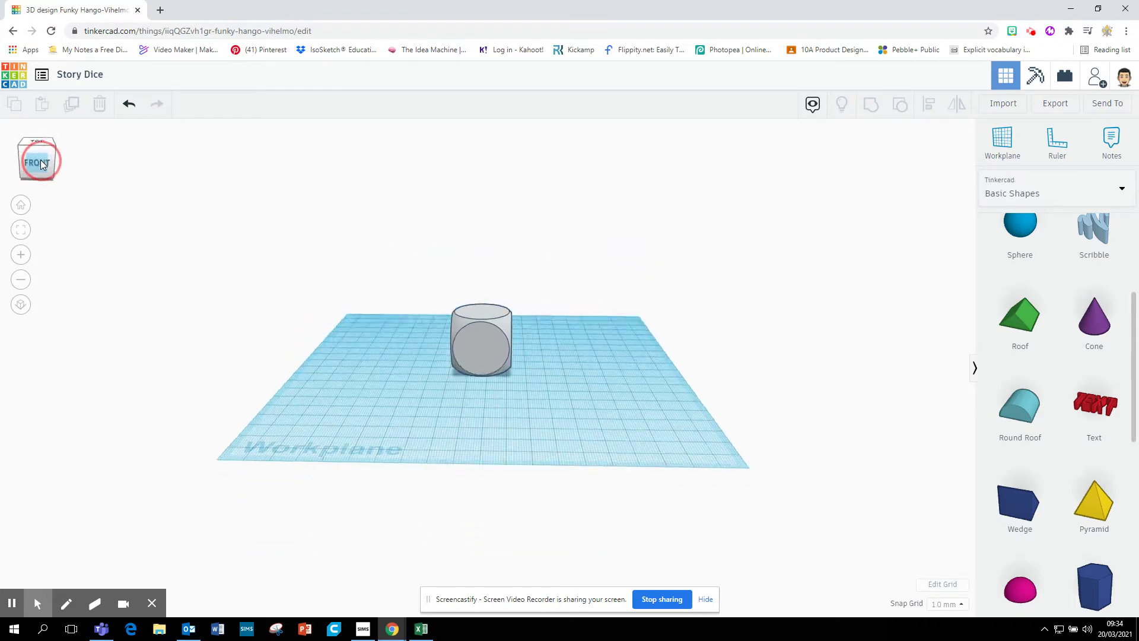
pyautogui.moveTo(40, 159); pyautogui.dragTo(47, 173)
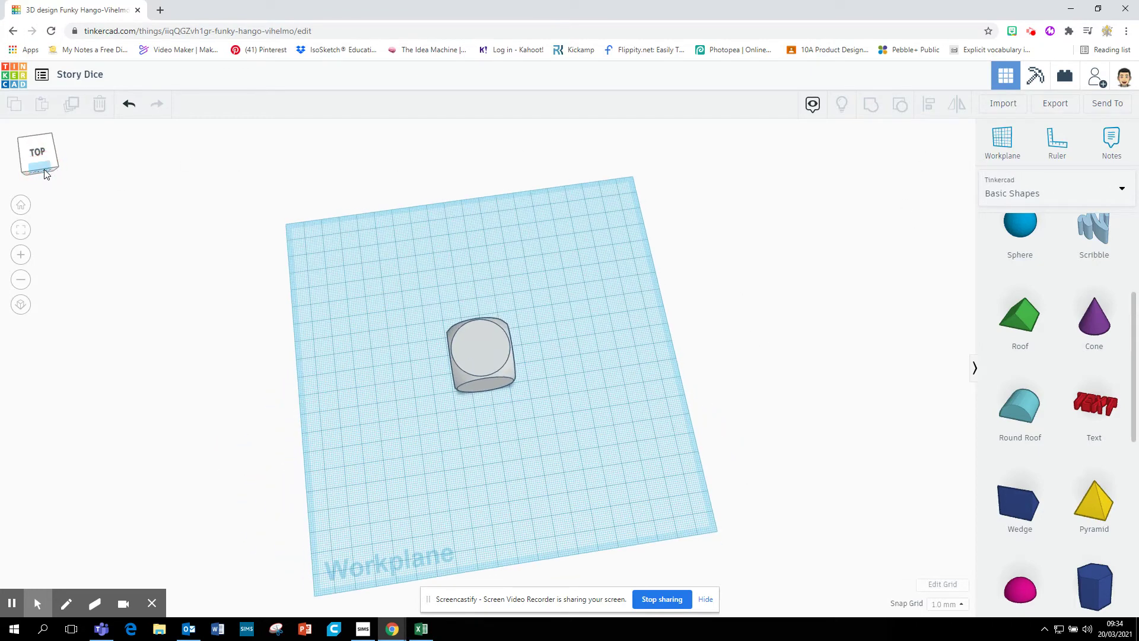
pyautogui.click(34, 166)
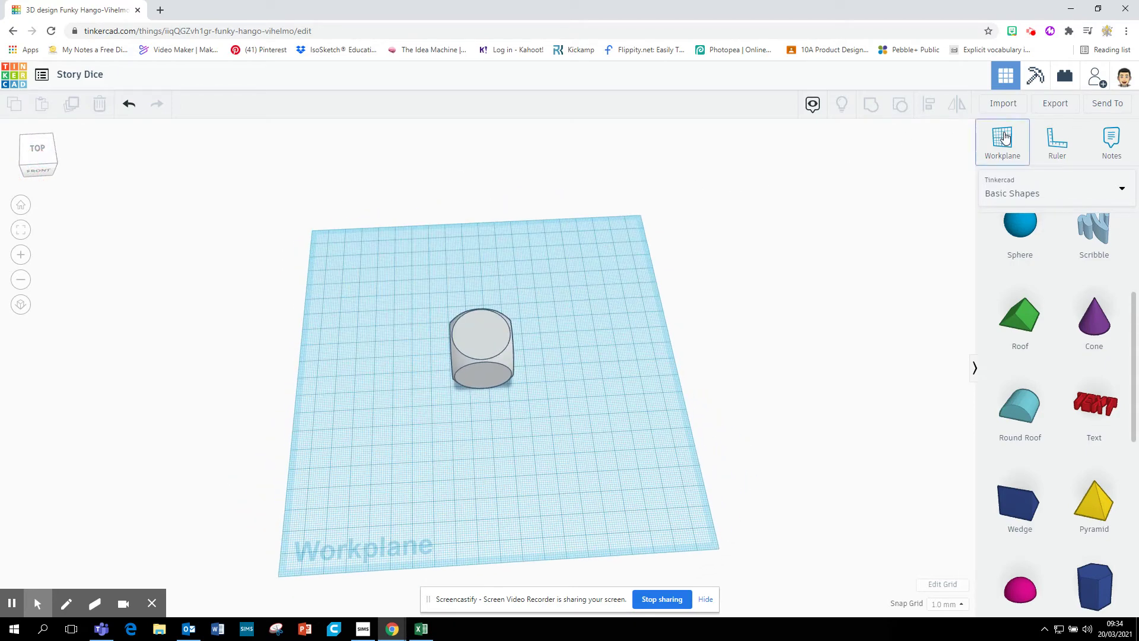
pyautogui.click(1004, 137)
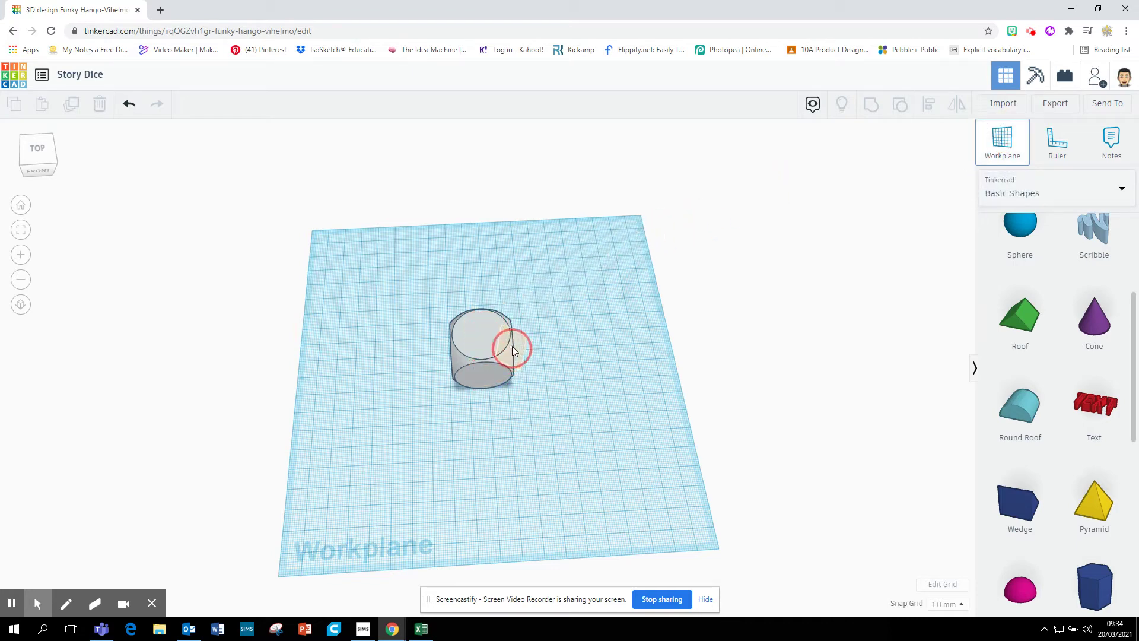
pyautogui.click(481, 334)
pyautogui.moveTo(51, 165)
pyautogui.mouseDown()
pyautogui.moveTo(47, 152)
pyautogui.moveTo(47, 162)
pyautogui.mouseUp()
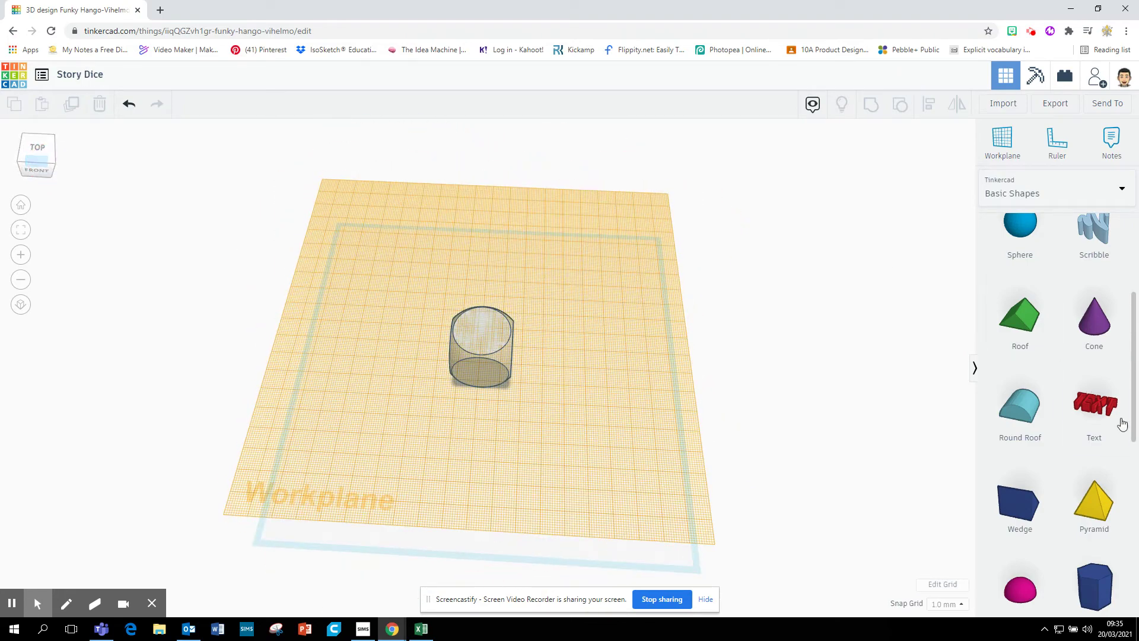
# Place a Text shape on the workplane over the die and set its width and length to 25 mm
pyautogui.moveTo(1091, 407); pyautogui.dragTo(481, 332)
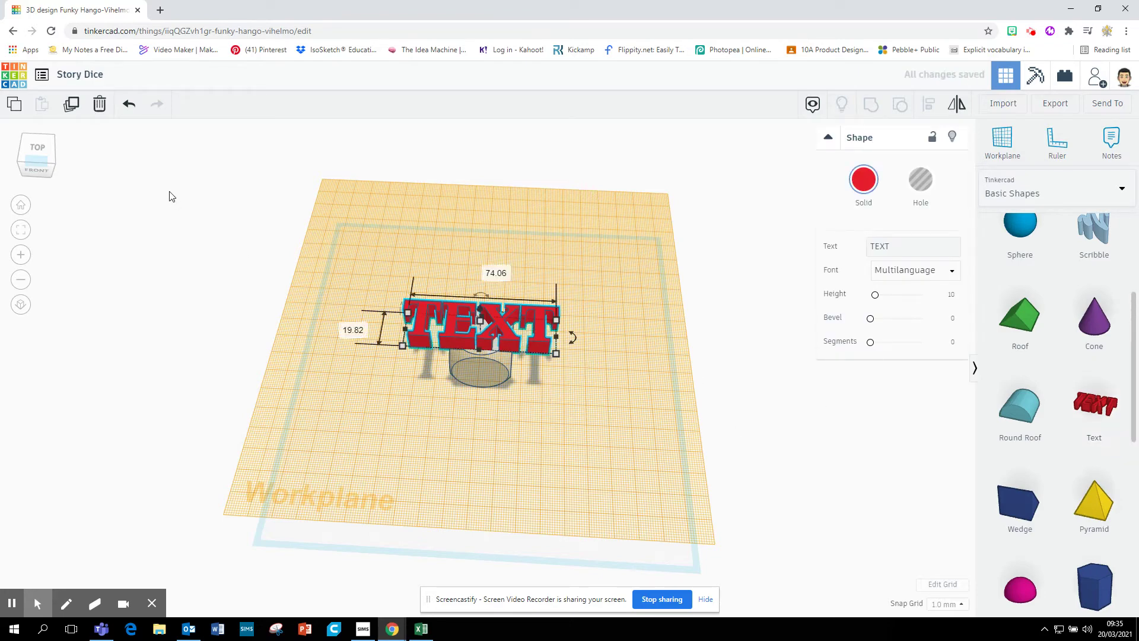
pyautogui.click(37, 158)
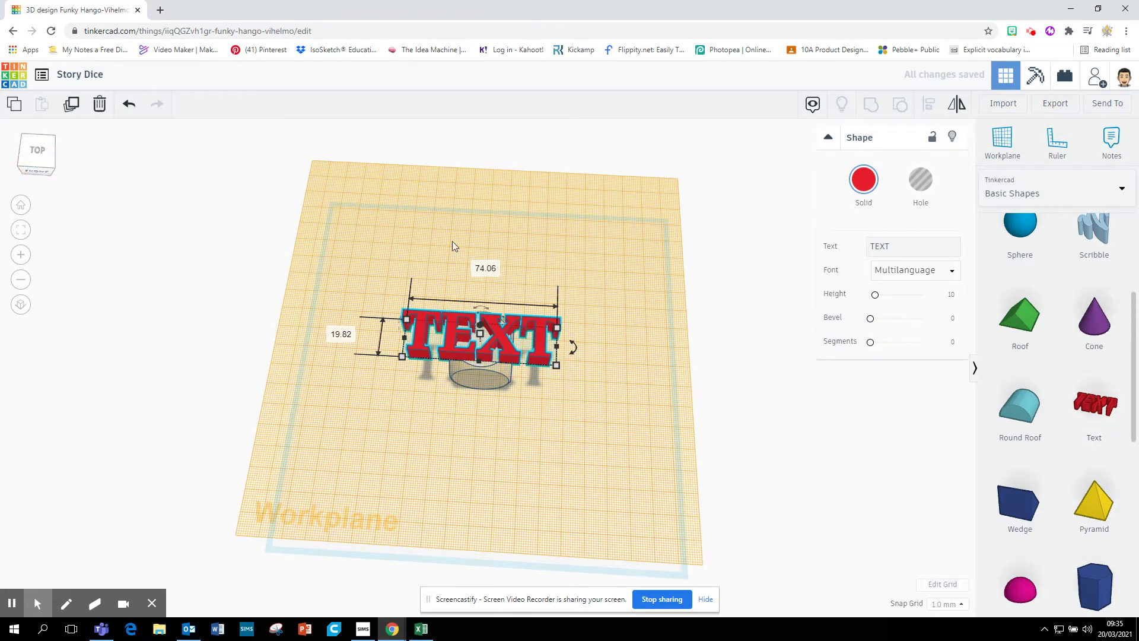
pyautogui.click(484, 268)
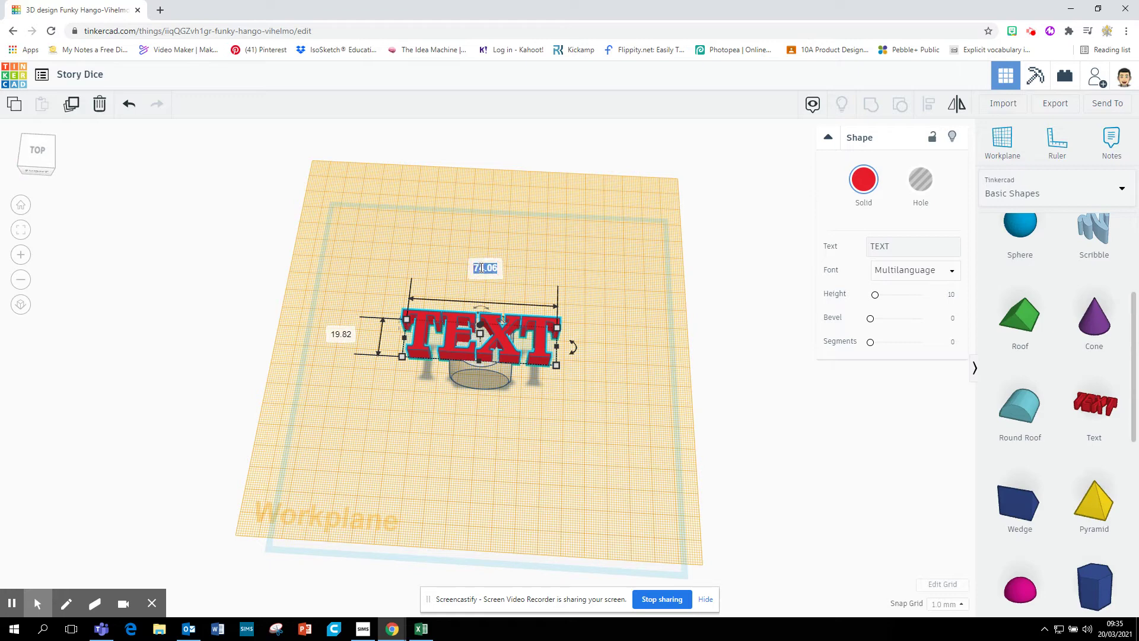
pyautogui.write('25')
pyautogui.click(348, 336)
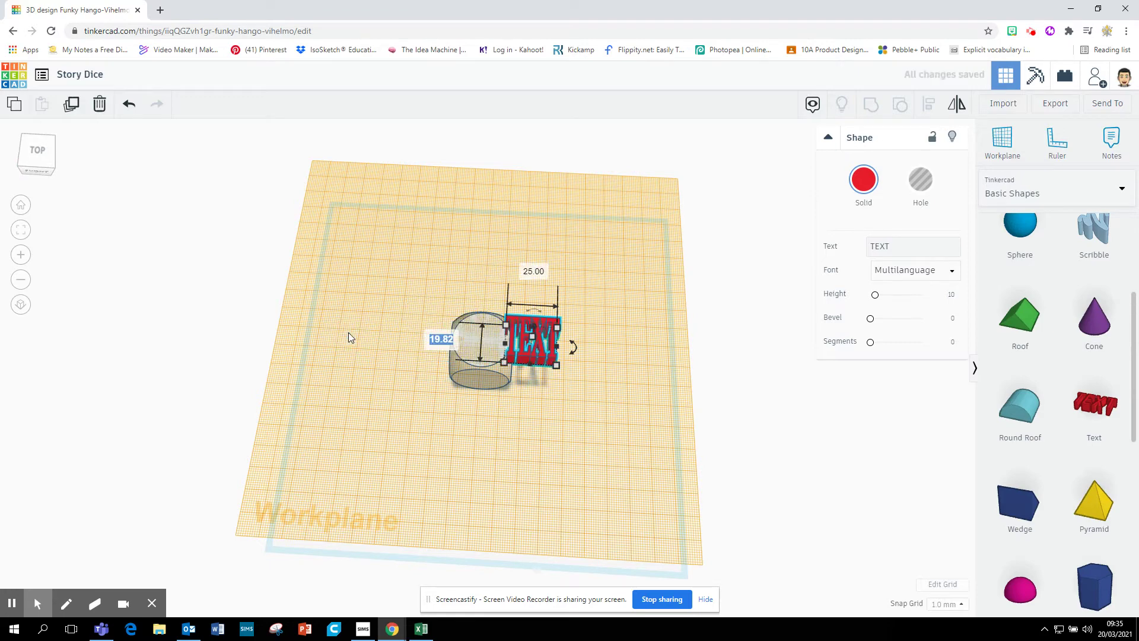
pyautogui.write('25')
pyautogui.click(489, 502)
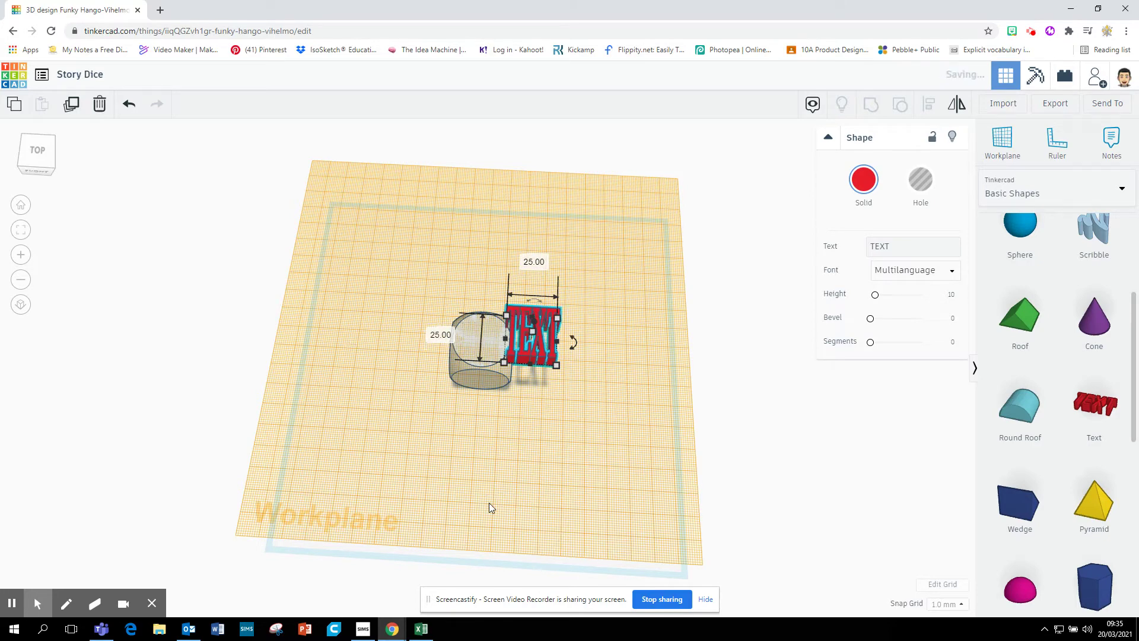
# Reduce the front-to-back length of the TEXT shape to 15 mm
pyautogui.click(35, 168)
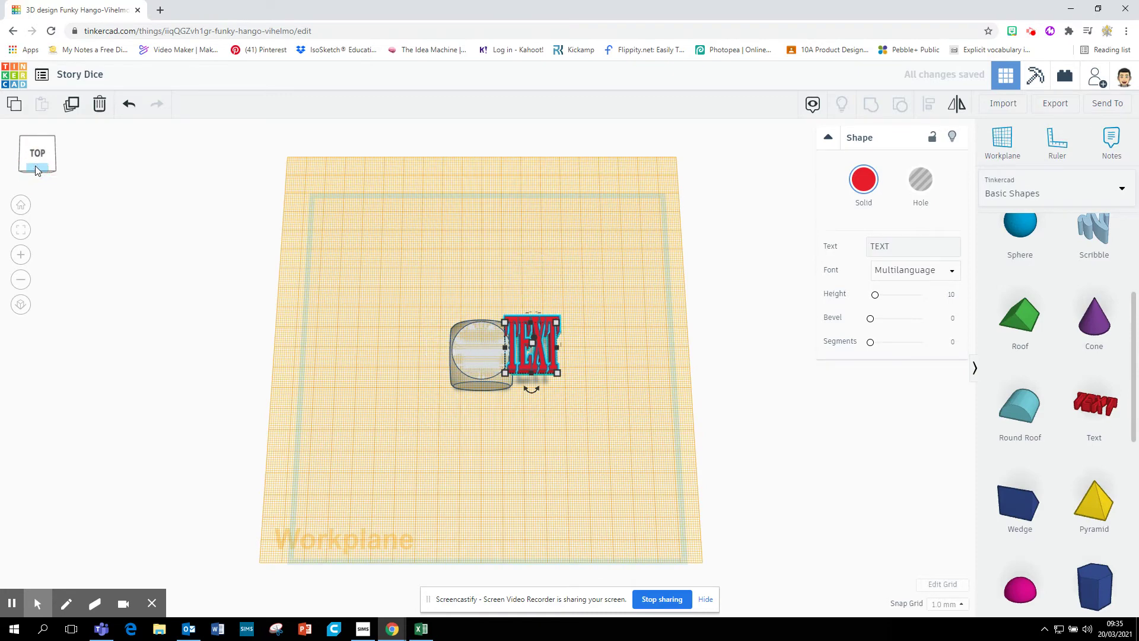
pyautogui.click(40, 171)
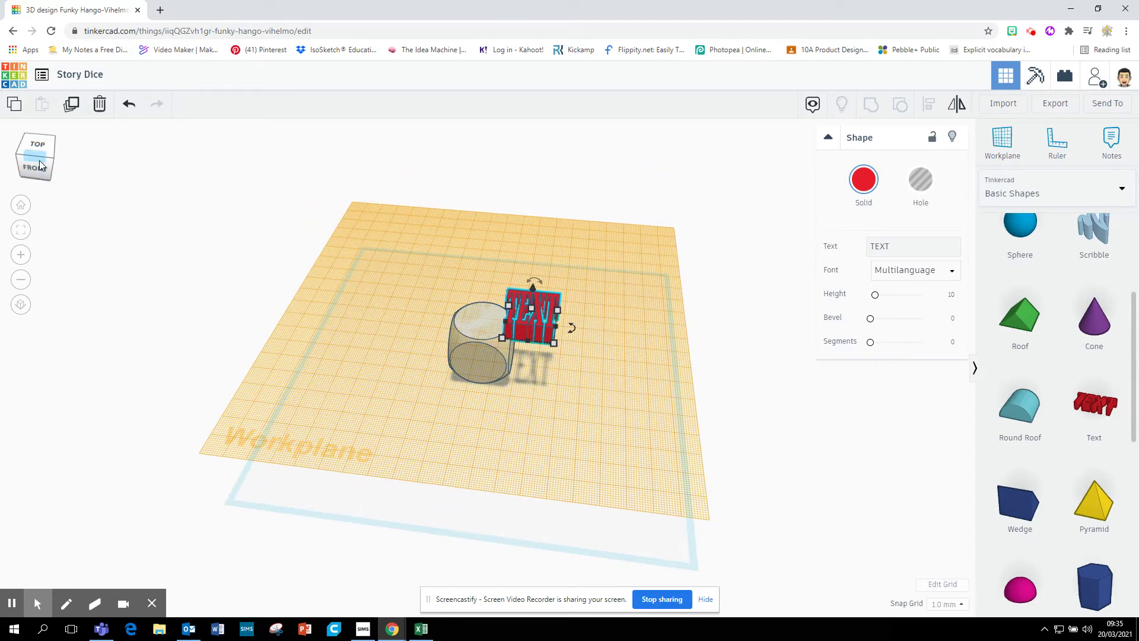
pyautogui.click(38, 159)
pyautogui.moveTo(490, 350)
pyautogui.click(443, 330)
pyautogui.write('15')
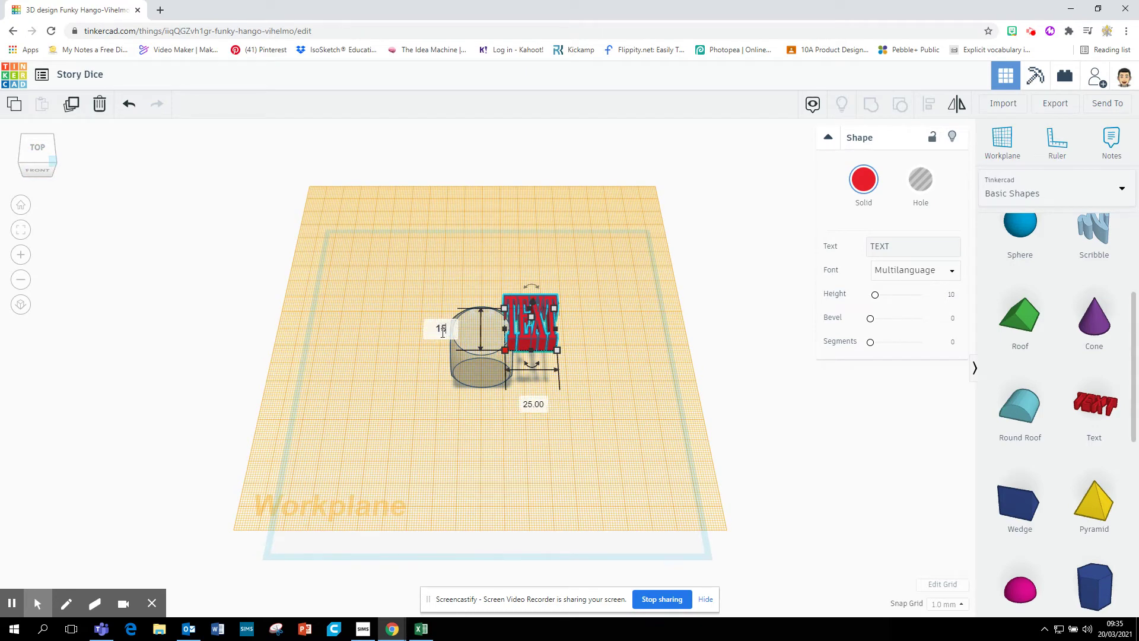
pyautogui.click(429, 411)
pyautogui.click(443, 433)
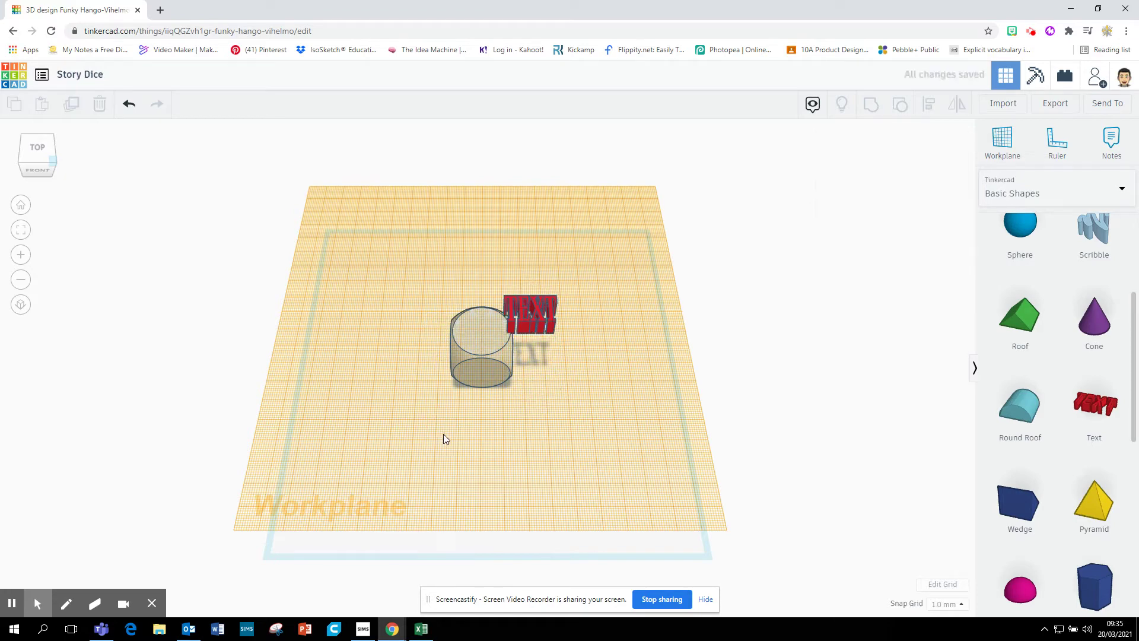
pyautogui.click(540, 315)
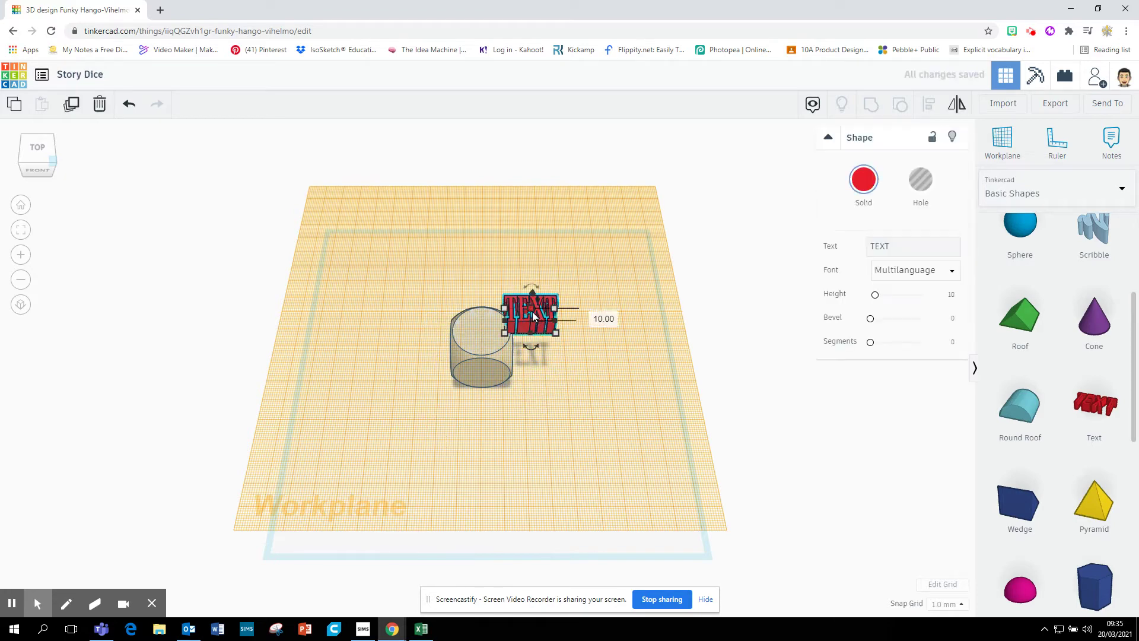
pyautogui.moveTo(552, 320)
pyautogui.mouseDown()
pyautogui.moveTo(536, 320)
pyautogui.moveTo(543, 316)
pyautogui.mouseUp()
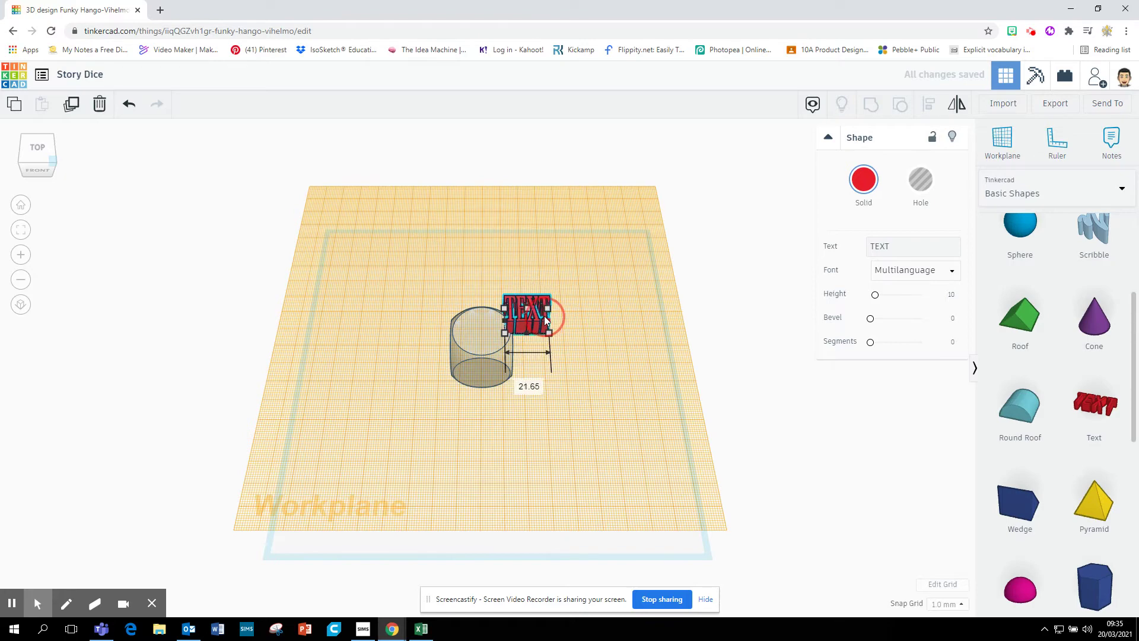
pyautogui.click(536, 387)
pyautogui.write('25')
pyautogui.click(640, 432)
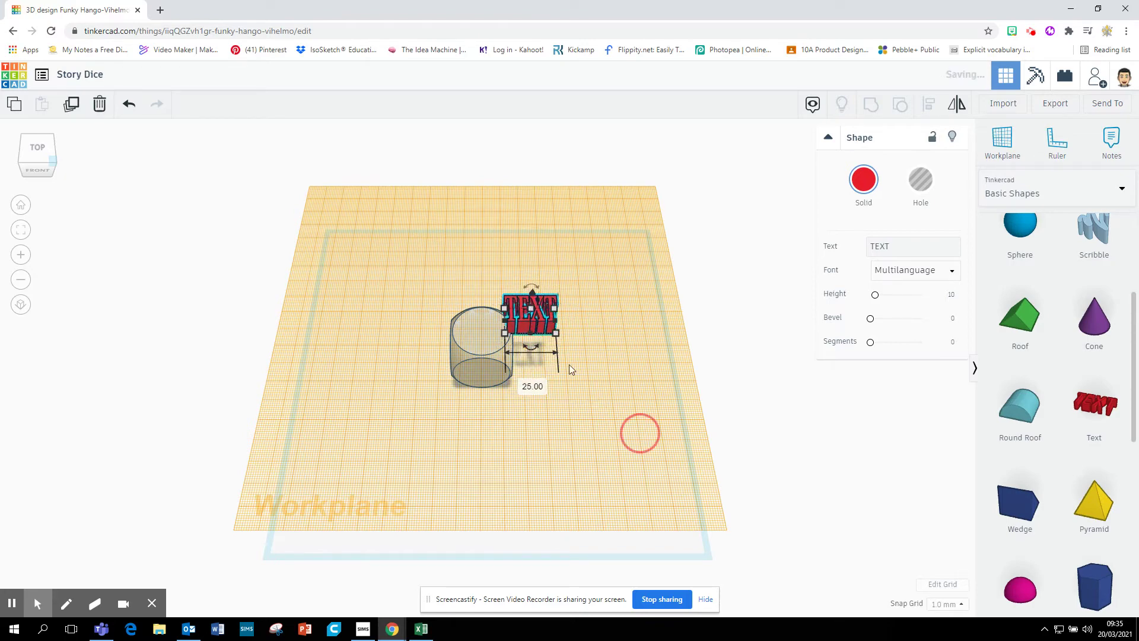
# Move the TEXT shape onto the centre of the die's top face and check its fit from above
pyautogui.moveTo(522, 326); pyautogui.dragTo(478, 337)
pyautogui.click(142, 334)
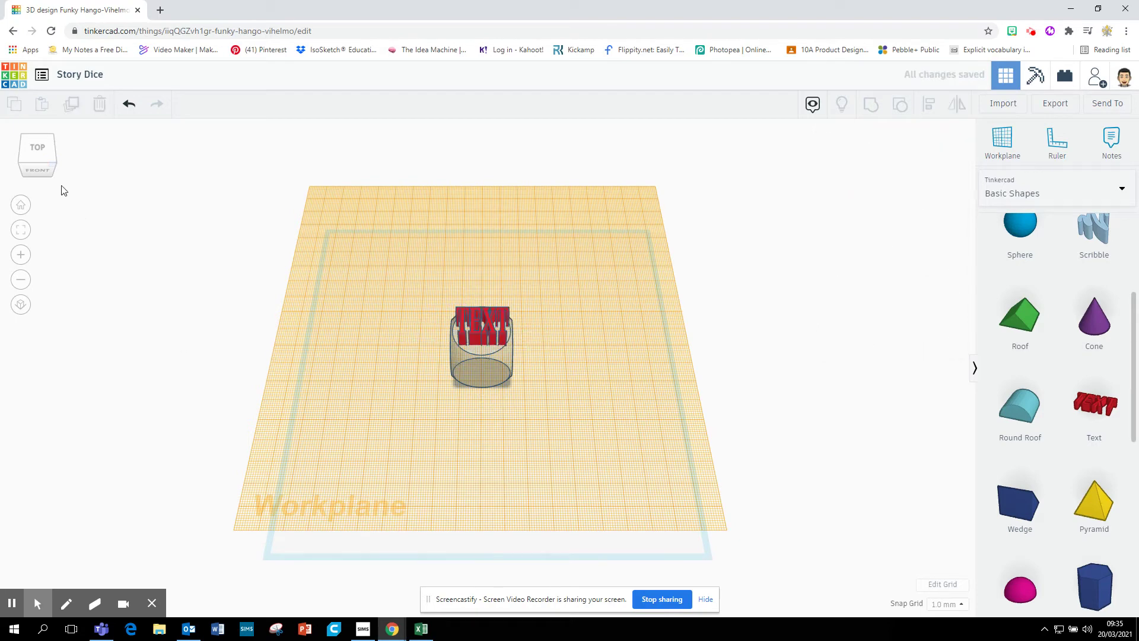
pyautogui.click(37, 149)
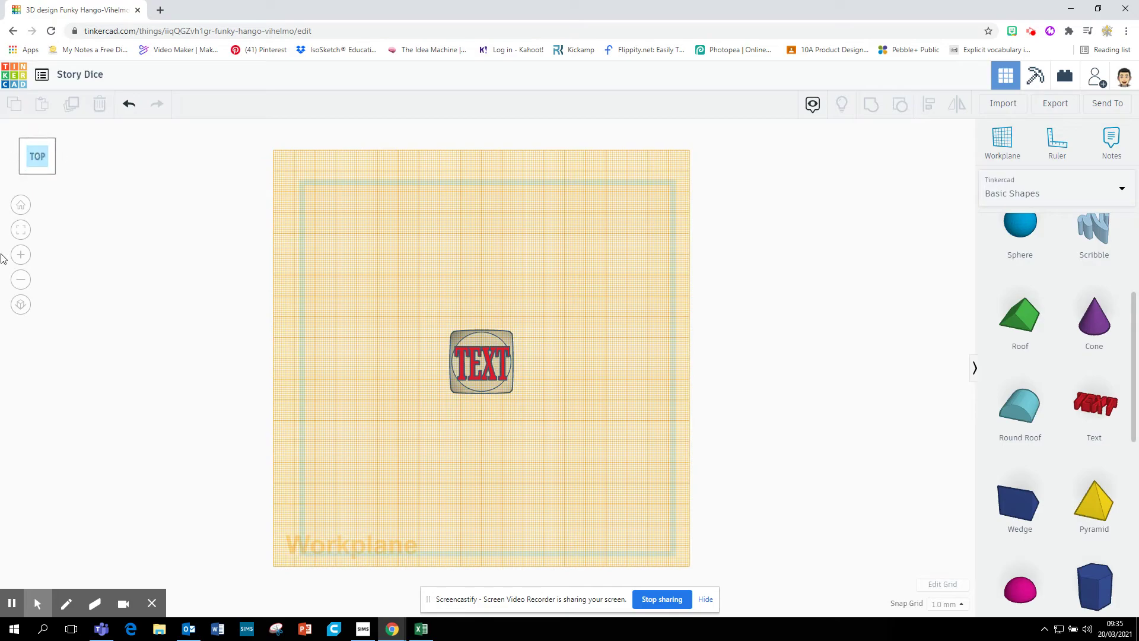
pyautogui.click(20, 260)
pyautogui.click(20, 261)
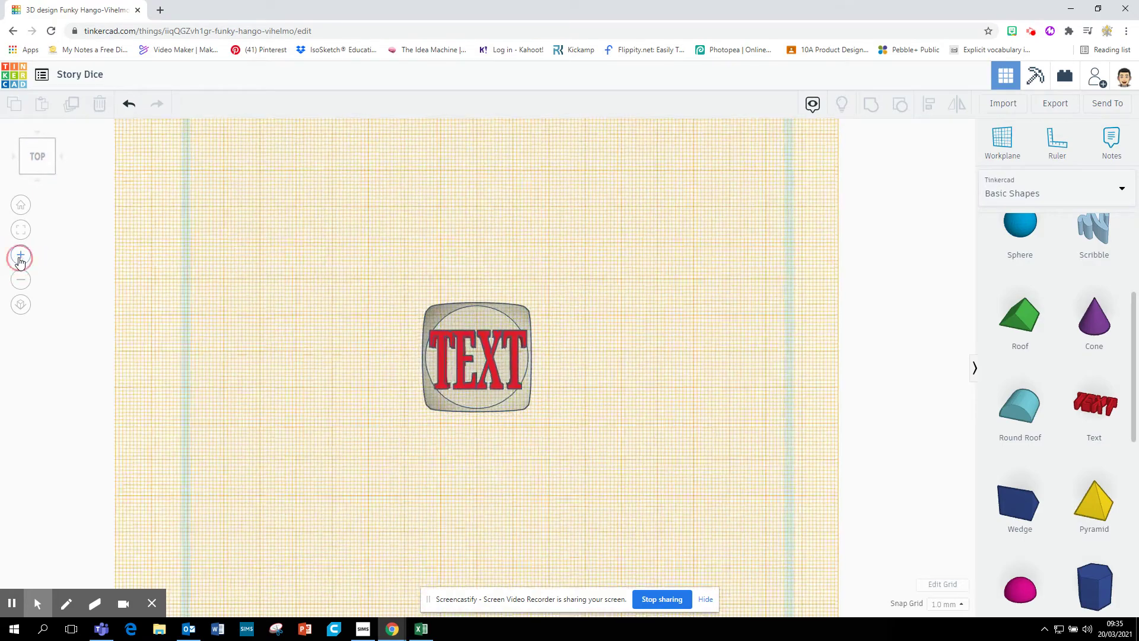
pyautogui.click(20, 257)
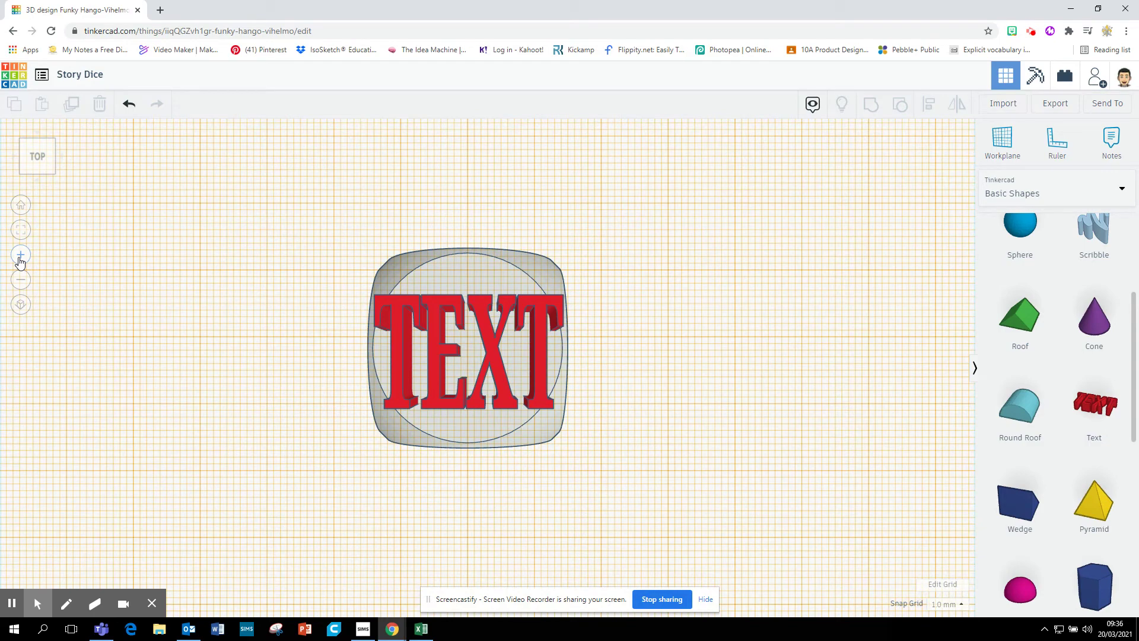
# Resize the TEXT shape on the die's top face to 20 mm wide and 10 mm front to back
pyautogui.click(40, 169)
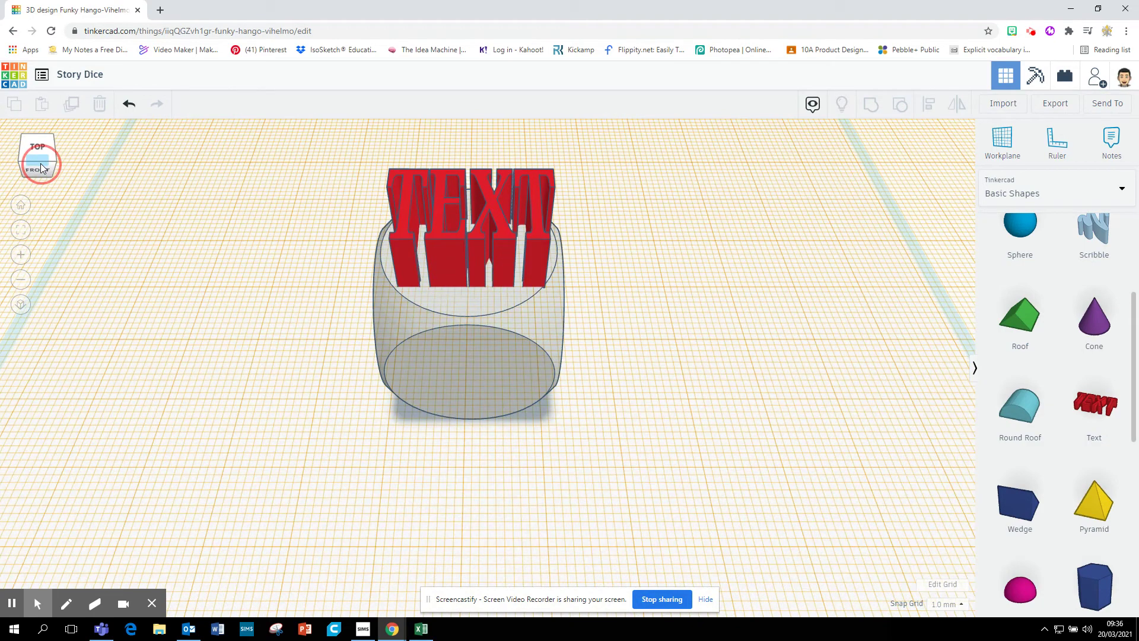
pyautogui.click(41, 168)
pyautogui.click(462, 318)
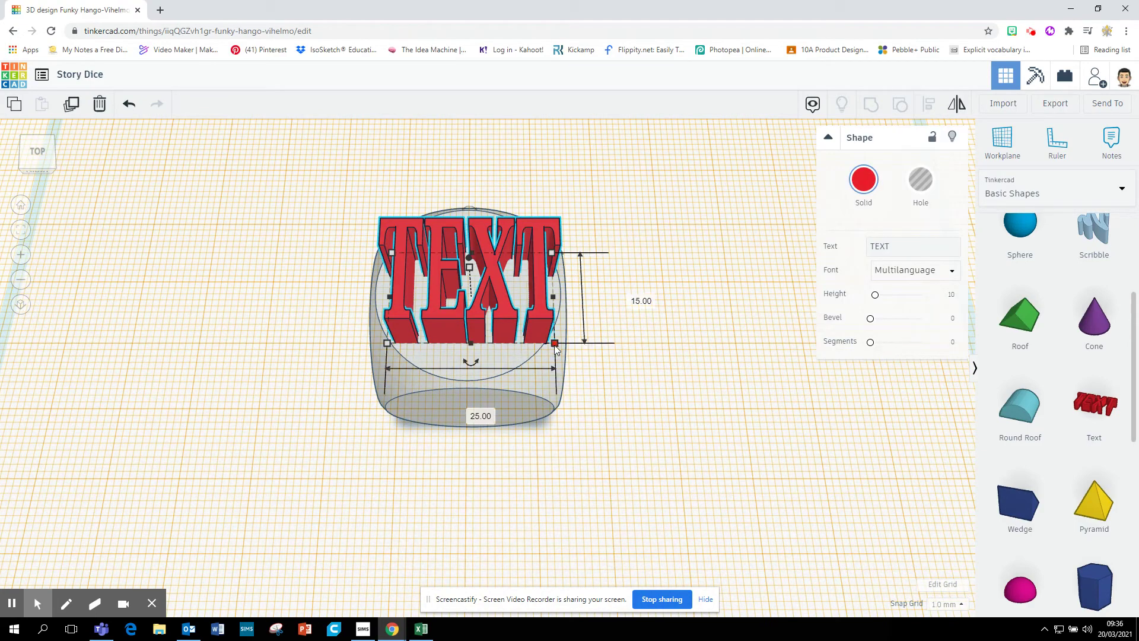
pyautogui.click(632, 299)
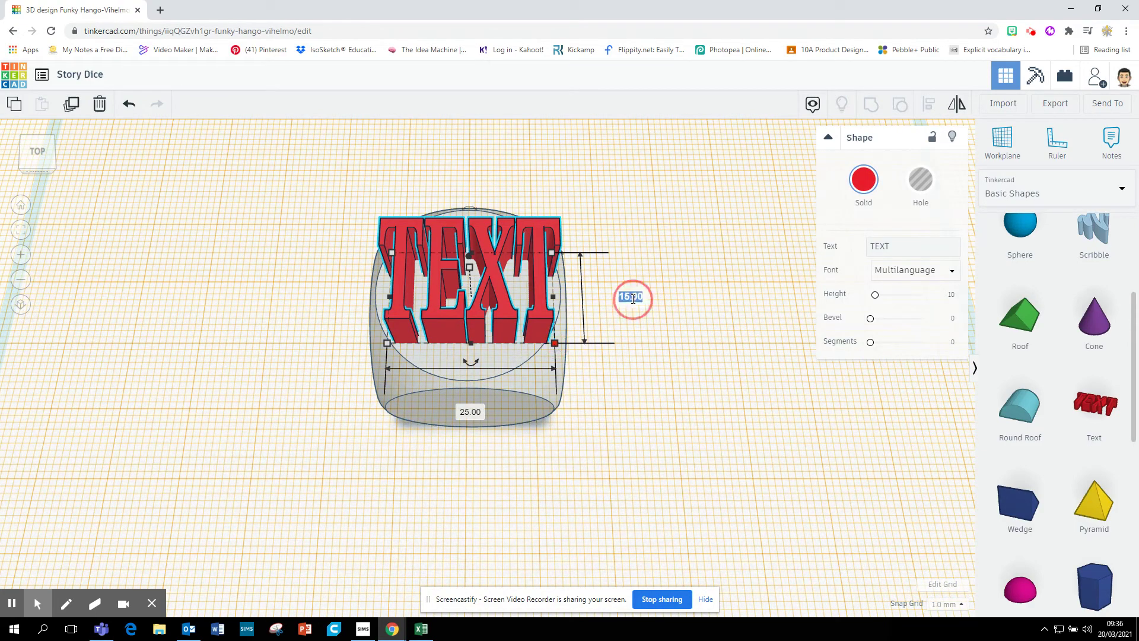
pyautogui.click(467, 412)
pyautogui.write('20')
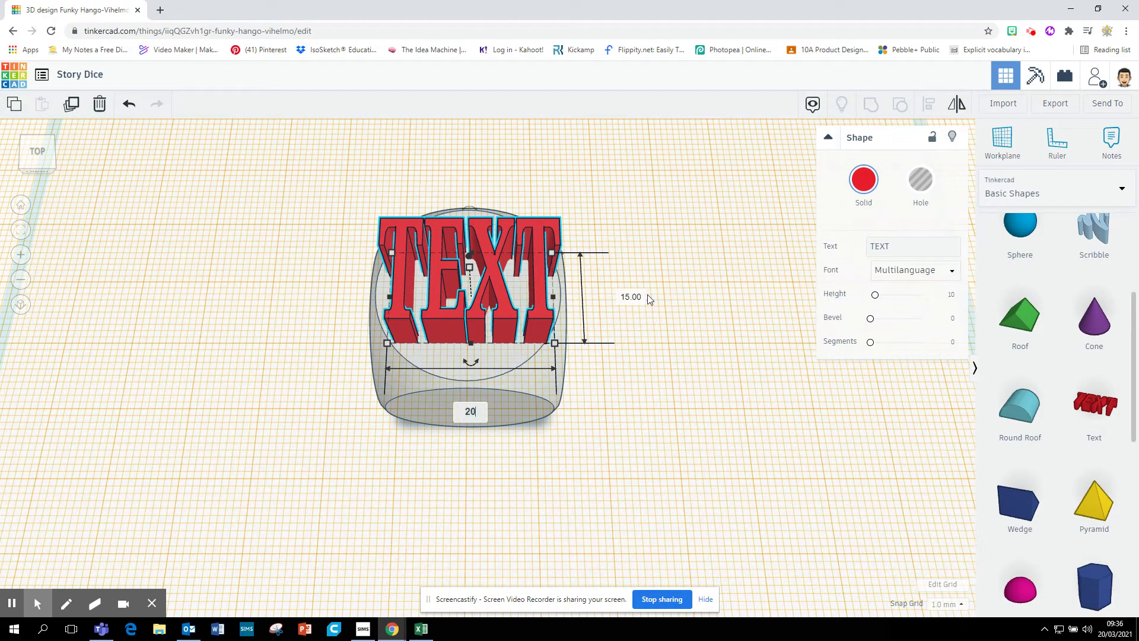
pyautogui.press('Tab')
pyautogui.write('10')
pyautogui.press('Return')
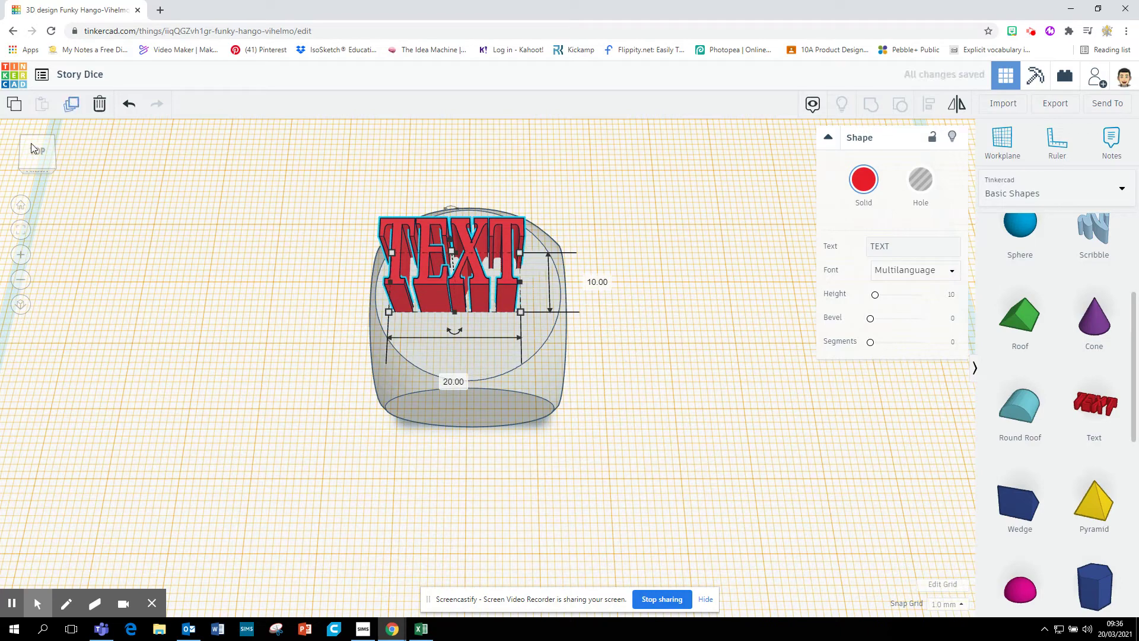
# Align the TEXT shape and the die on their centres, both side to side and front to back
pyautogui.click(36, 153)
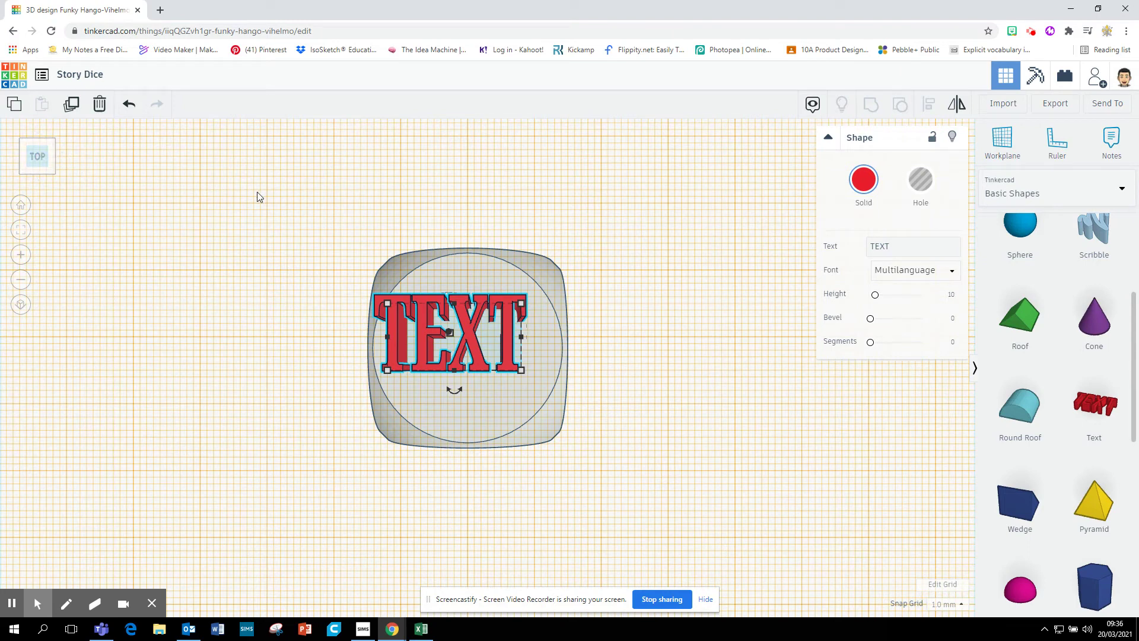
pyautogui.moveTo(255, 179); pyautogui.dragTo(697, 532)
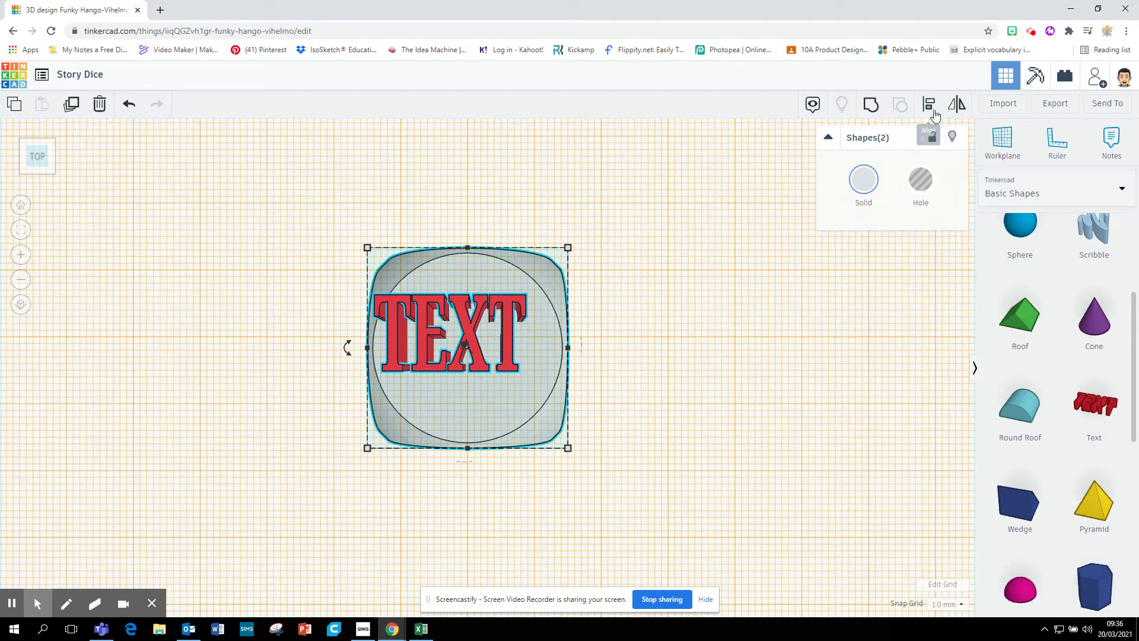
pyautogui.click(930, 107)
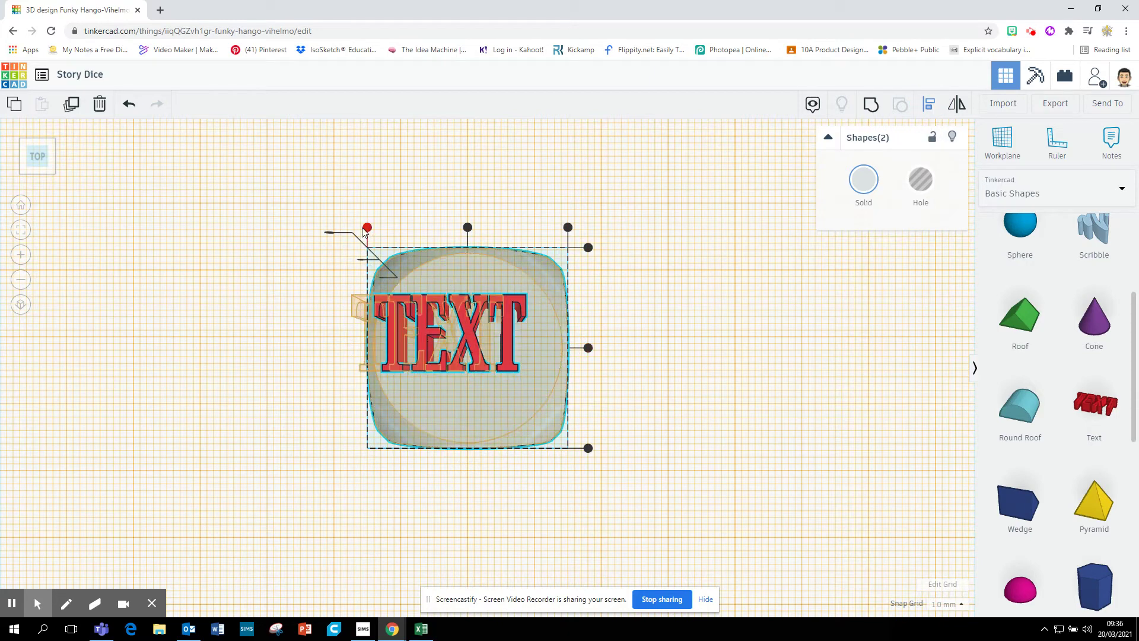
pyautogui.click(468, 227)
pyautogui.click(588, 348)
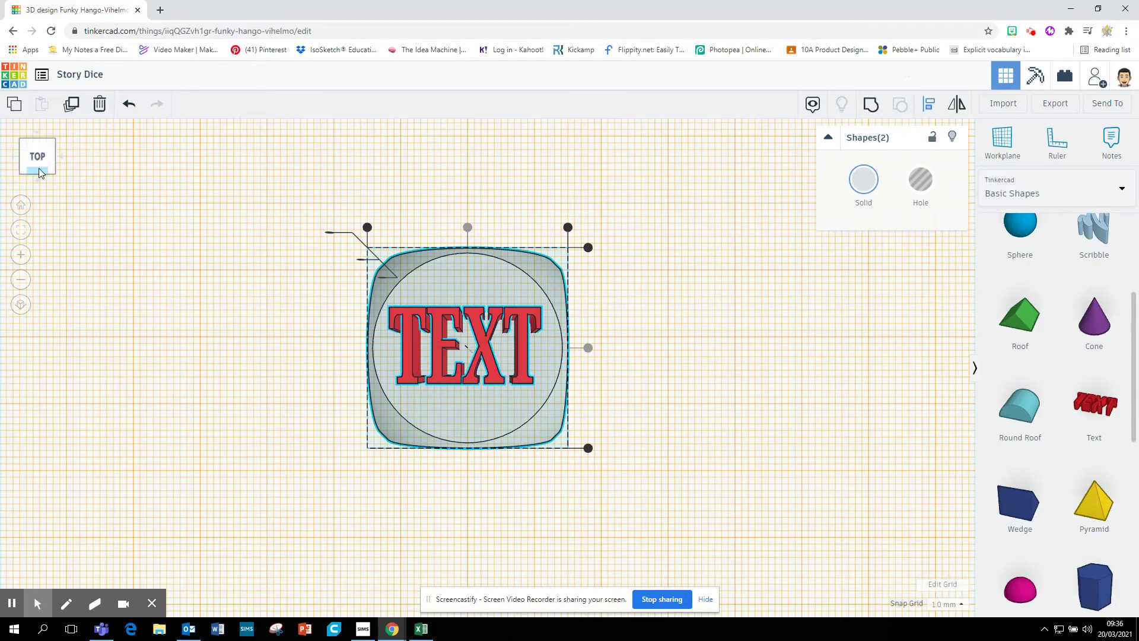
pyautogui.moveTo(38, 169)
pyautogui.mouseDown()
pyautogui.moveTo(35, 158)
pyautogui.moveTo(41, 169)
pyautogui.mouseUp()
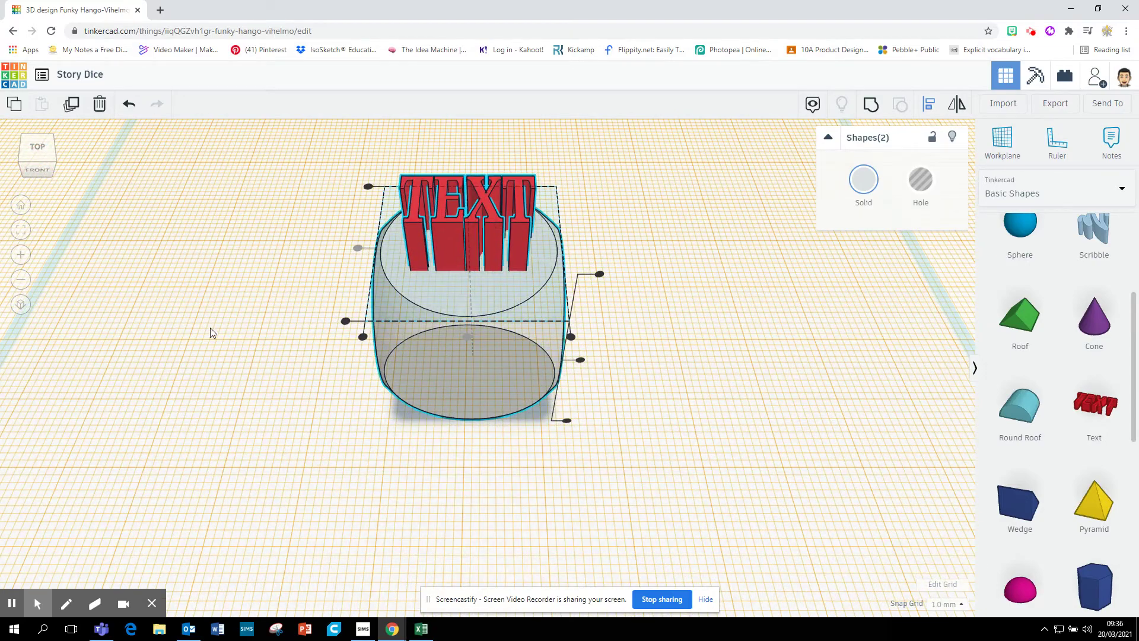
pyautogui.click(169, 352)
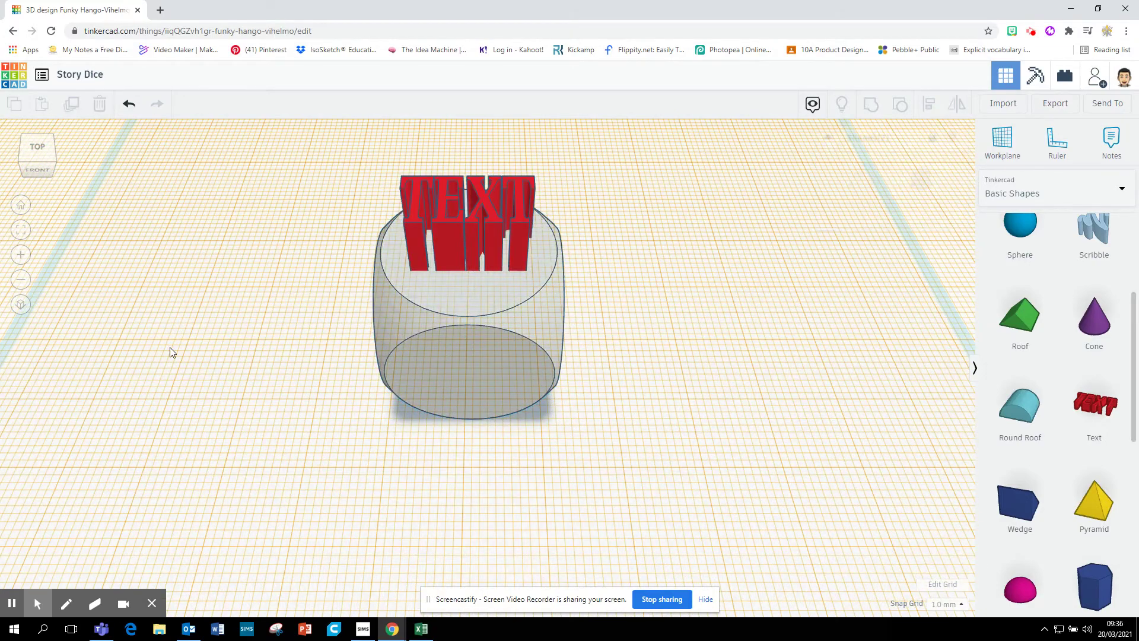
# Reduce the Height parameter of the TEXT shape on the die's top face to about 2.97
pyautogui.click(463, 250)
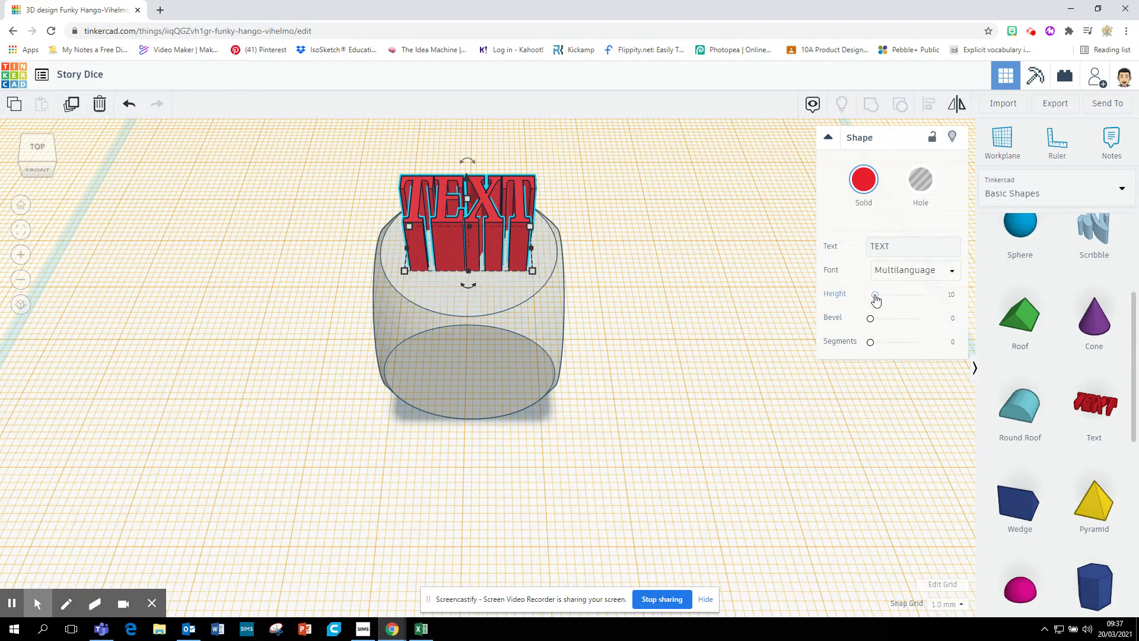
pyautogui.moveTo(876, 300); pyautogui.dragTo(872, 299)
pyautogui.click(788, 465)
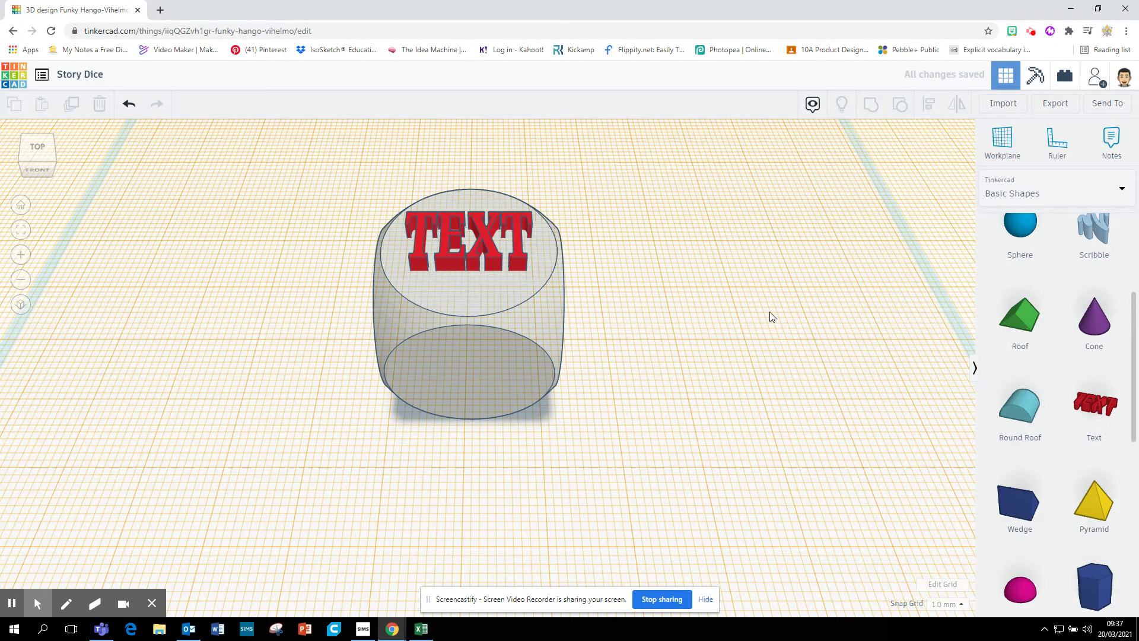
# Turn the TEXT shape into a hole and lower it into the die's top face
pyautogui.click(50, 163)
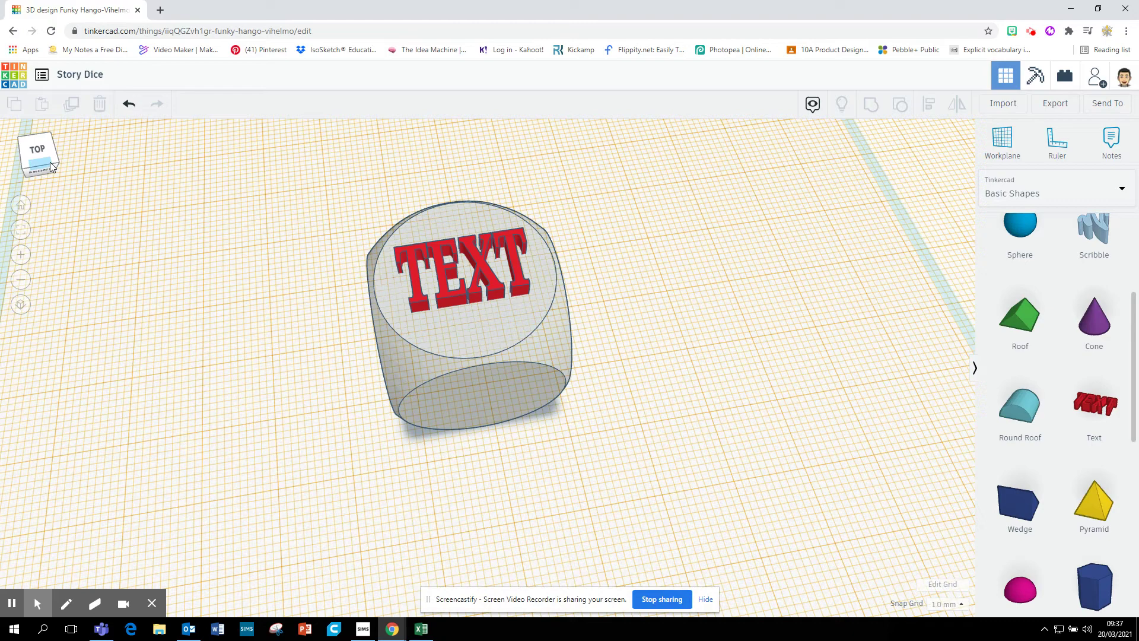
pyautogui.click(458, 276)
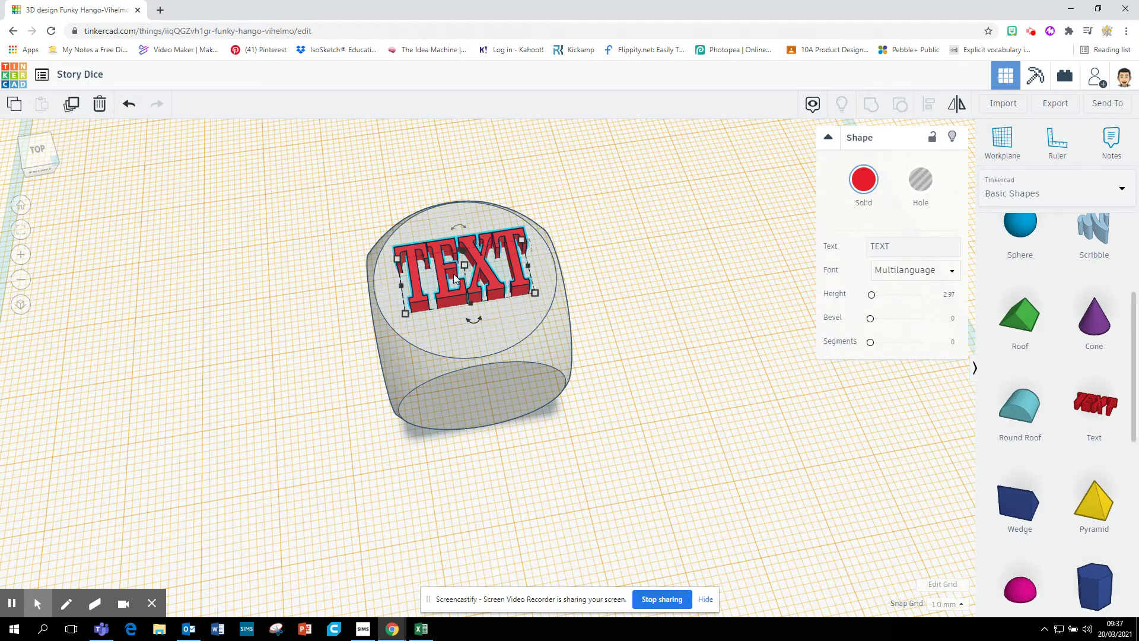
pyautogui.click(921, 188)
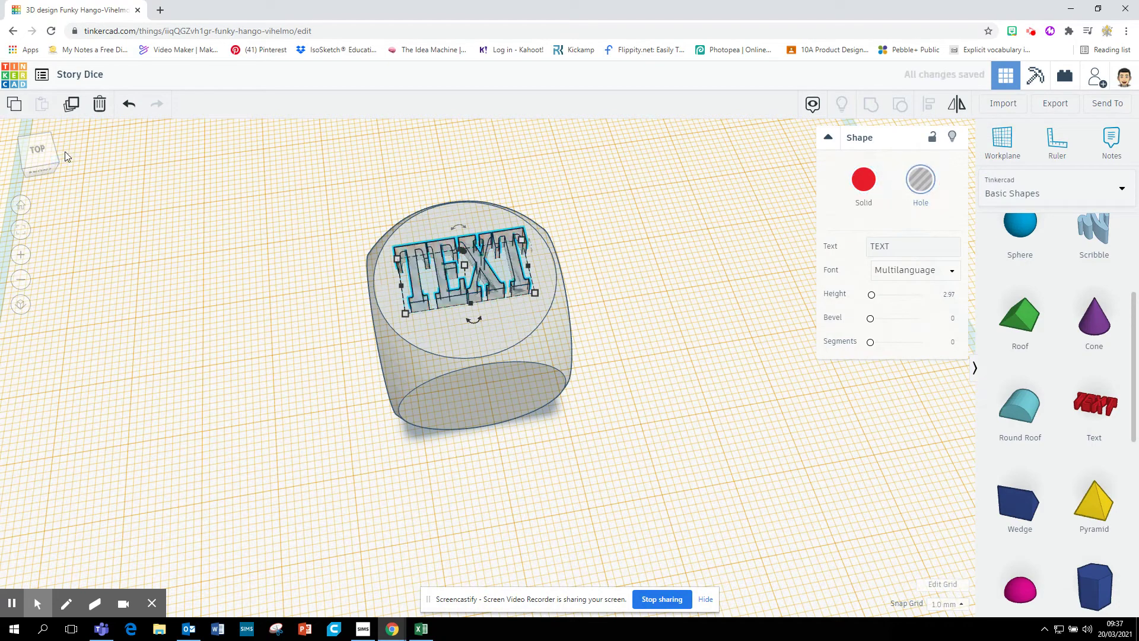
pyautogui.click(33, 165)
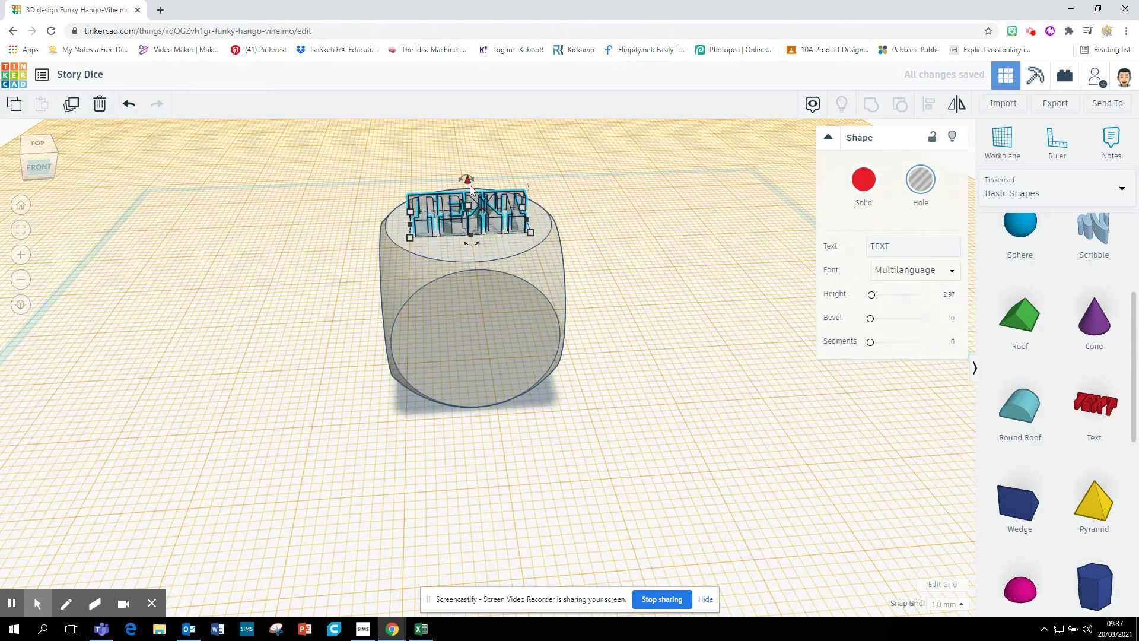
pyautogui.moveTo(469, 181); pyautogui.dragTo(472, 195)
pyautogui.click(667, 276)
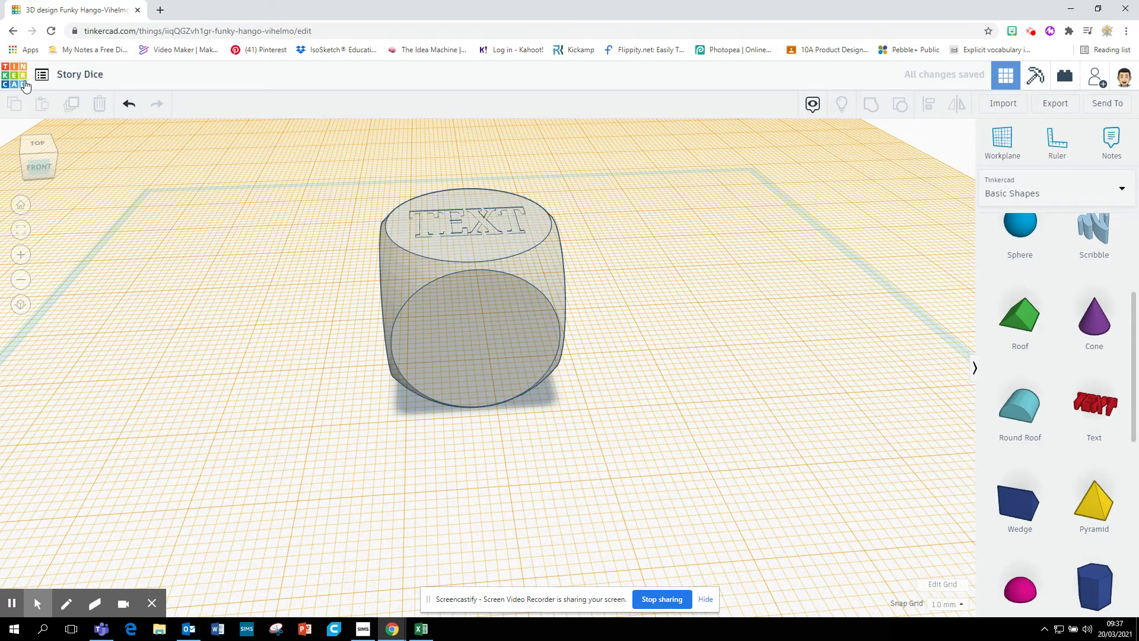
# Return the workplane to the base grid, then place a new workplane on the die's right face
pyautogui.click(36, 151)
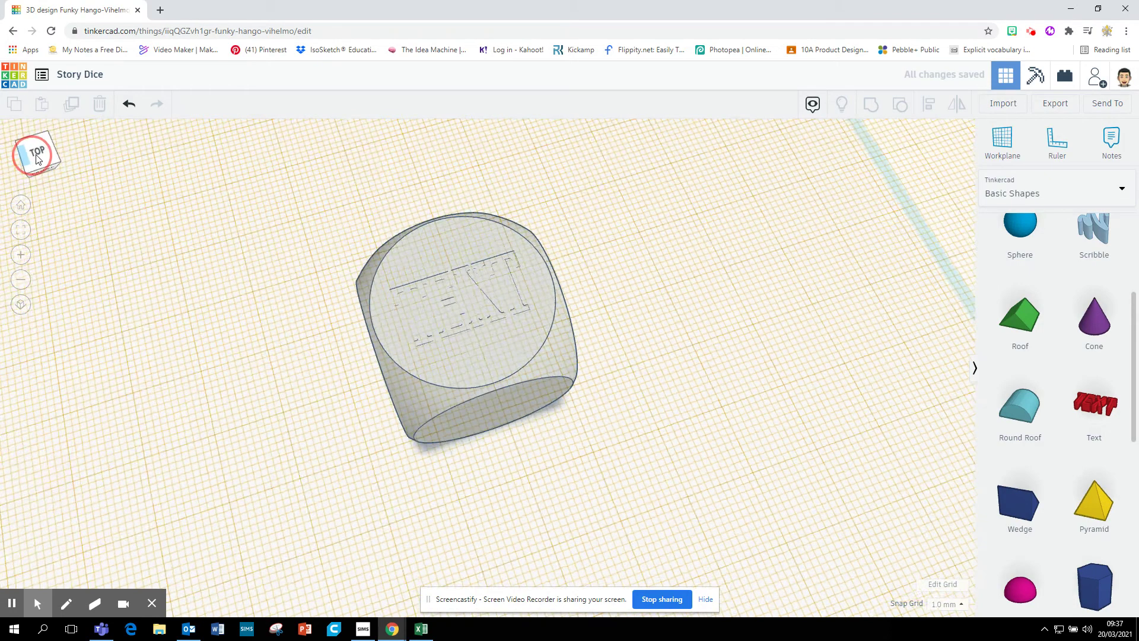
pyautogui.click(31, 152)
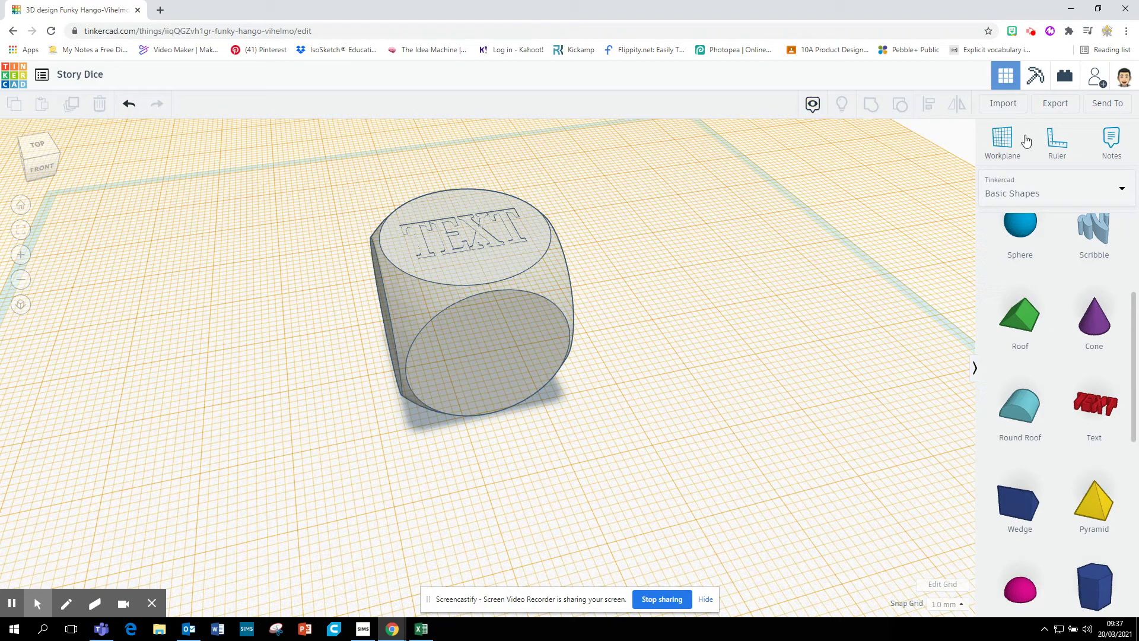
pyautogui.click(1002, 141)
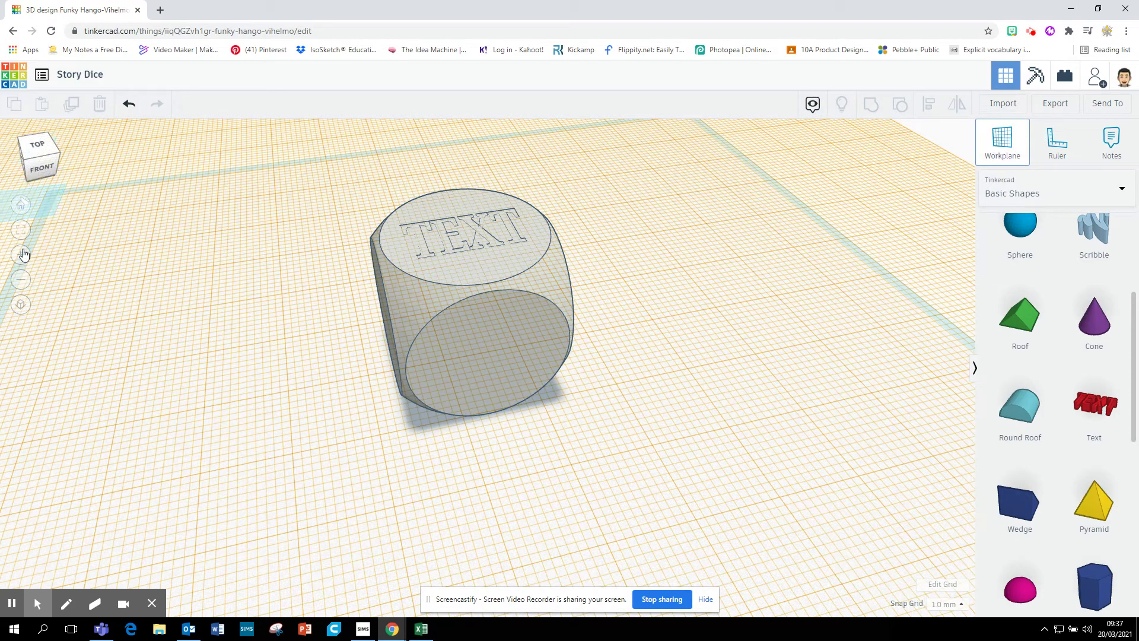
pyautogui.click(21, 280)
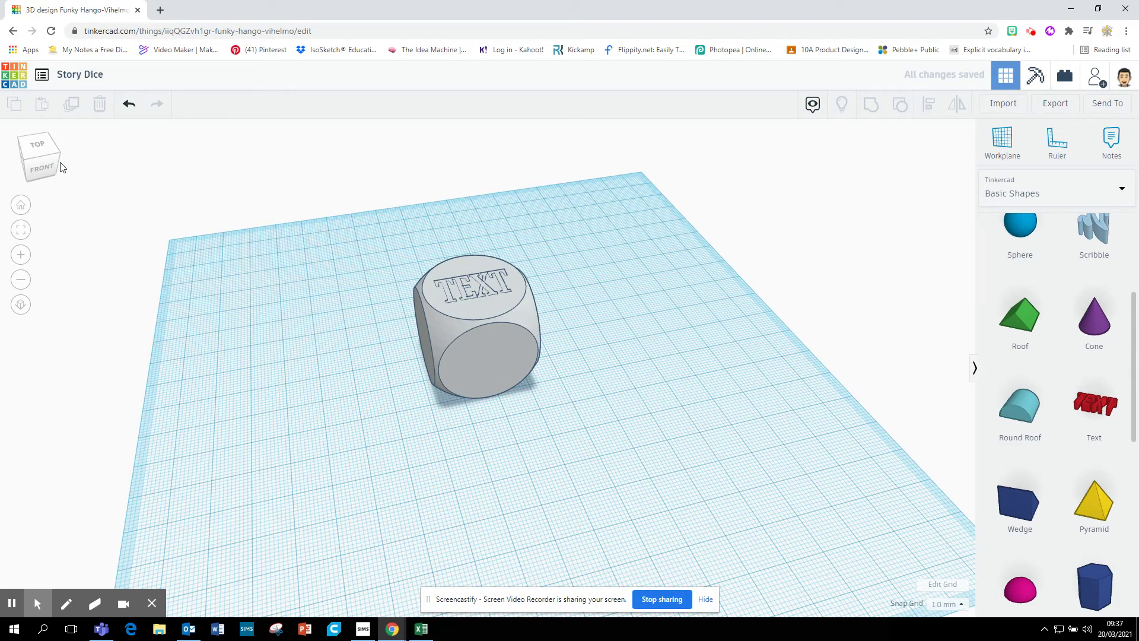
pyautogui.click(39, 153)
pyautogui.moveTo(40, 158)
pyautogui.mouseDown()
pyautogui.moveTo(31, 148)
pyautogui.moveTo(57, 153)
pyautogui.moveTo(39, 153)
pyautogui.mouseUp()
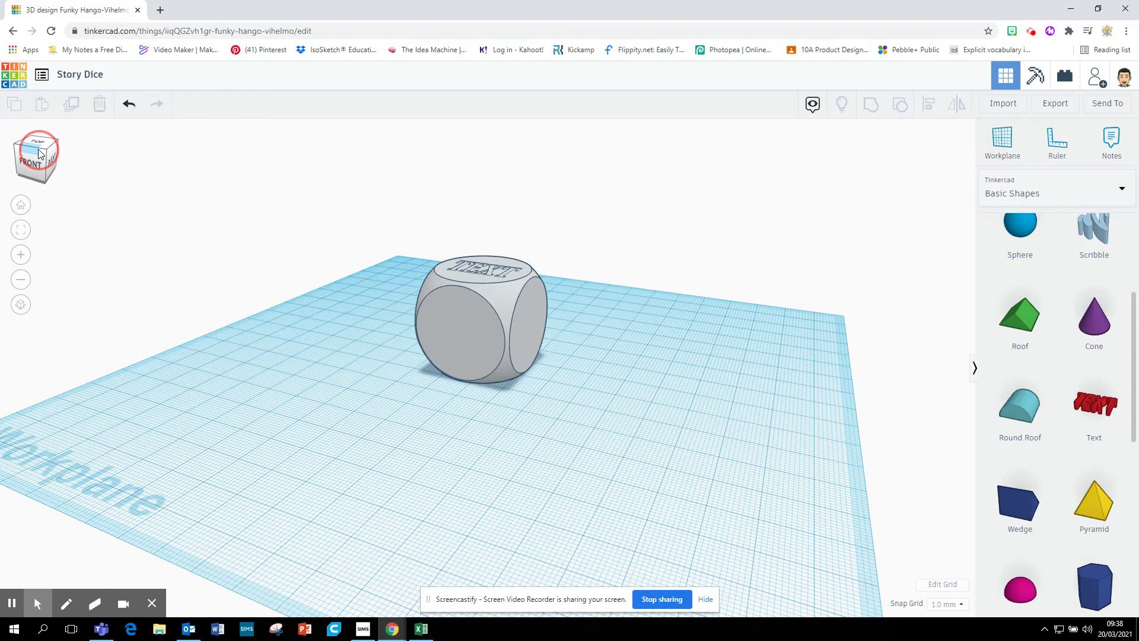
pyautogui.moveTo(39, 153); pyautogui.dragTo(33, 150)
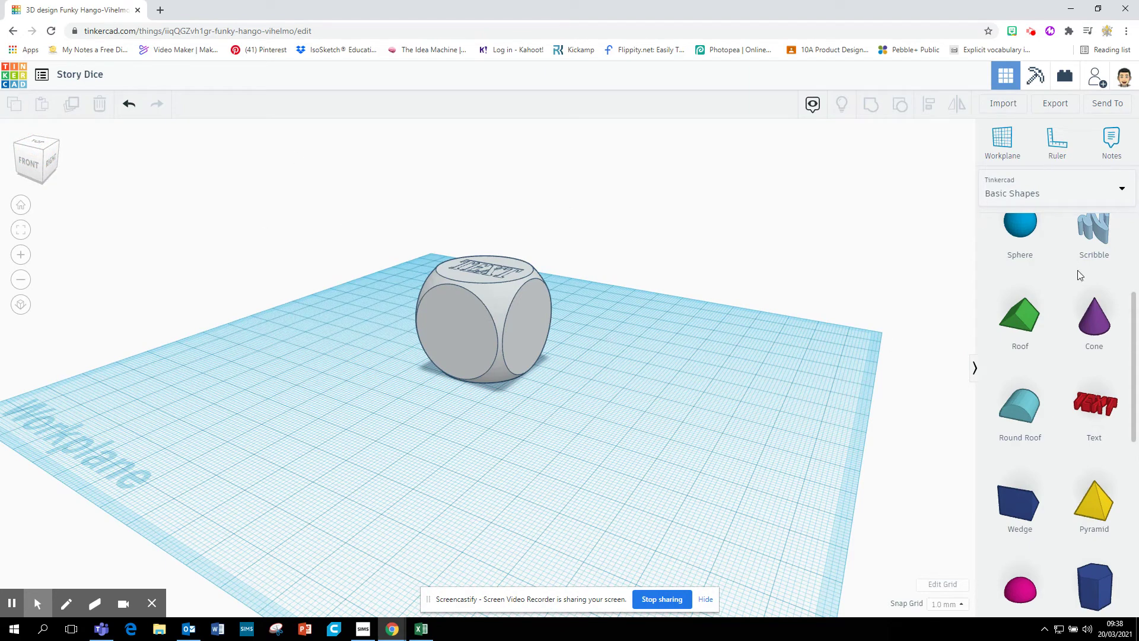
pyautogui.click(1012, 142)
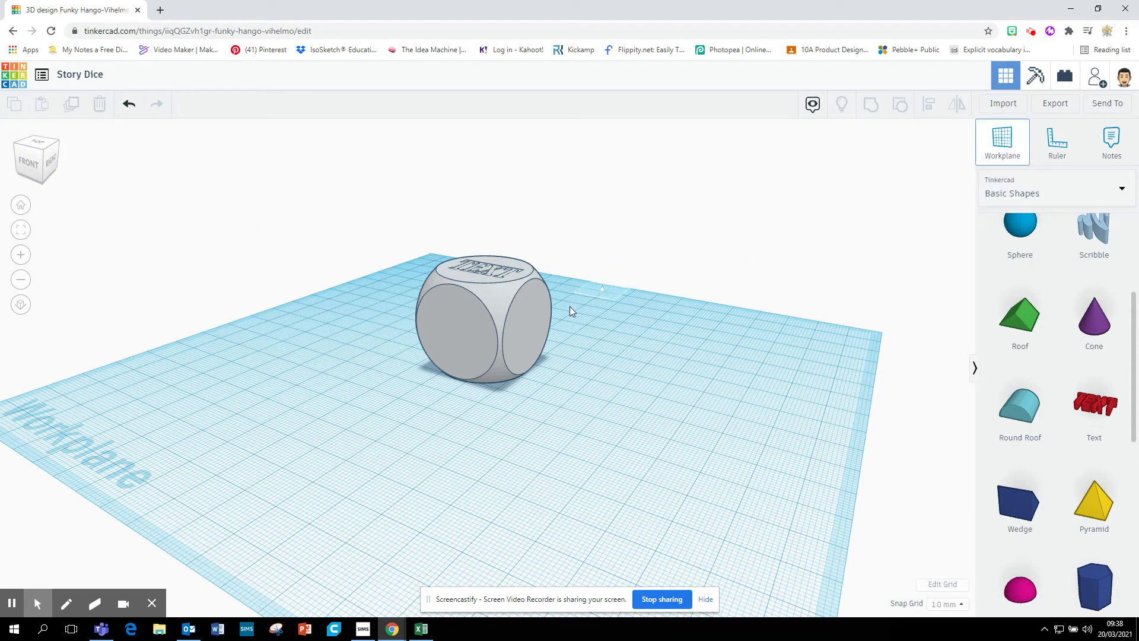
pyautogui.click(526, 326)
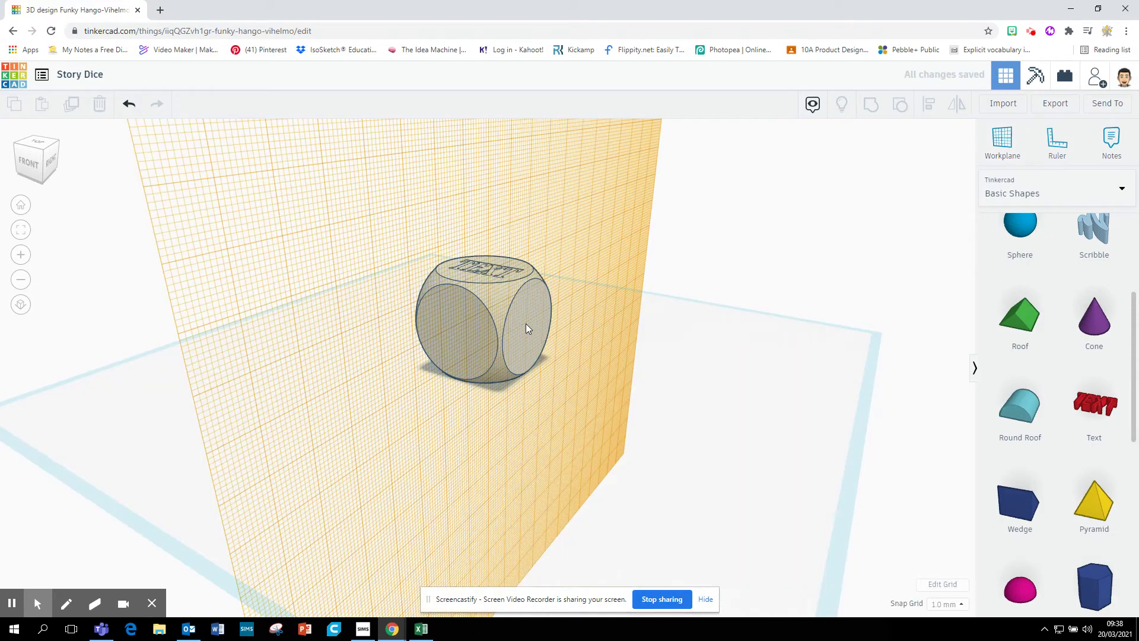
# Place a Text shape on the workplane over the die's right face and change its text to Myths
pyautogui.click(44, 170)
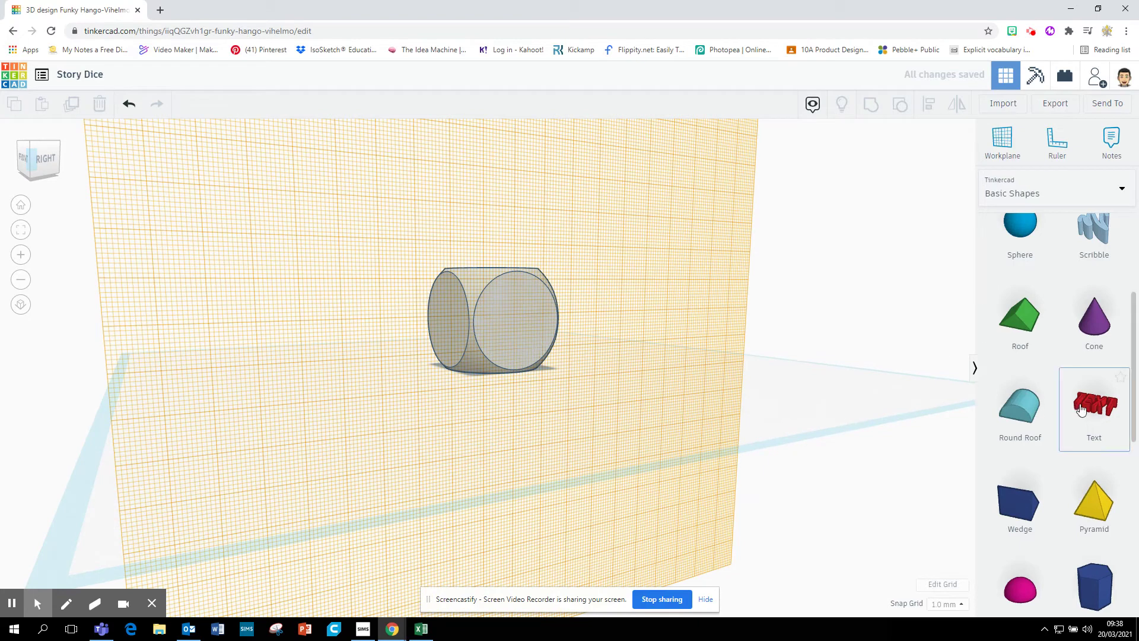
pyautogui.moveTo(1095, 407); pyautogui.dragTo(515, 319)
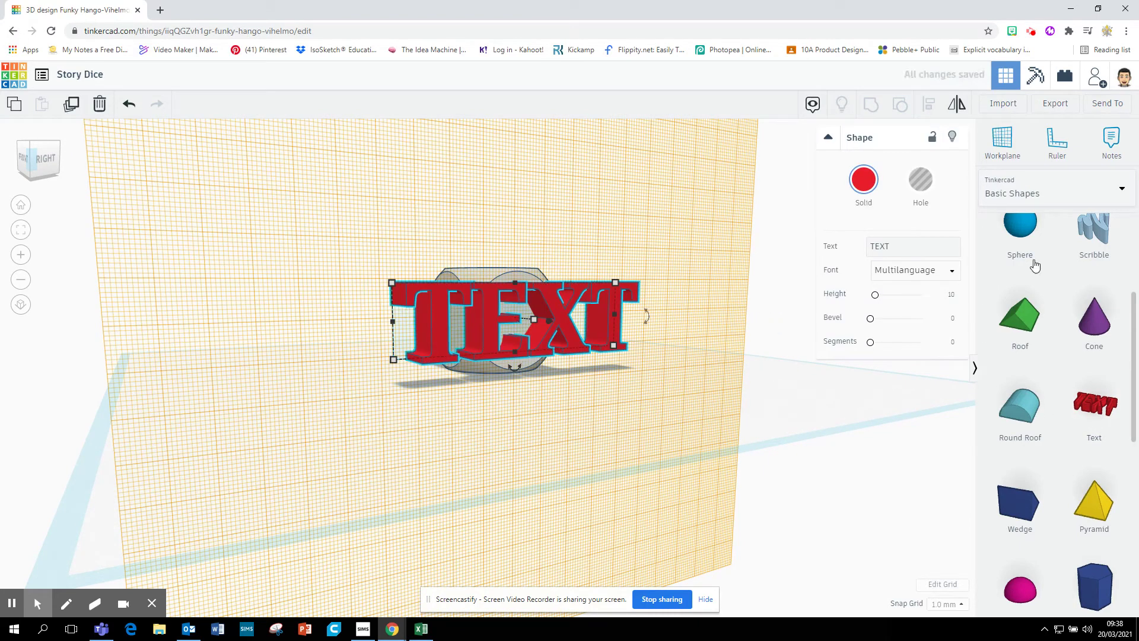
pyautogui.click(928, 249)
pyautogui.press('BackSpace')
pyautogui.press('BackSpace')
pyautogui.press('BackSpace')
pyautogui.press('BackSpace')
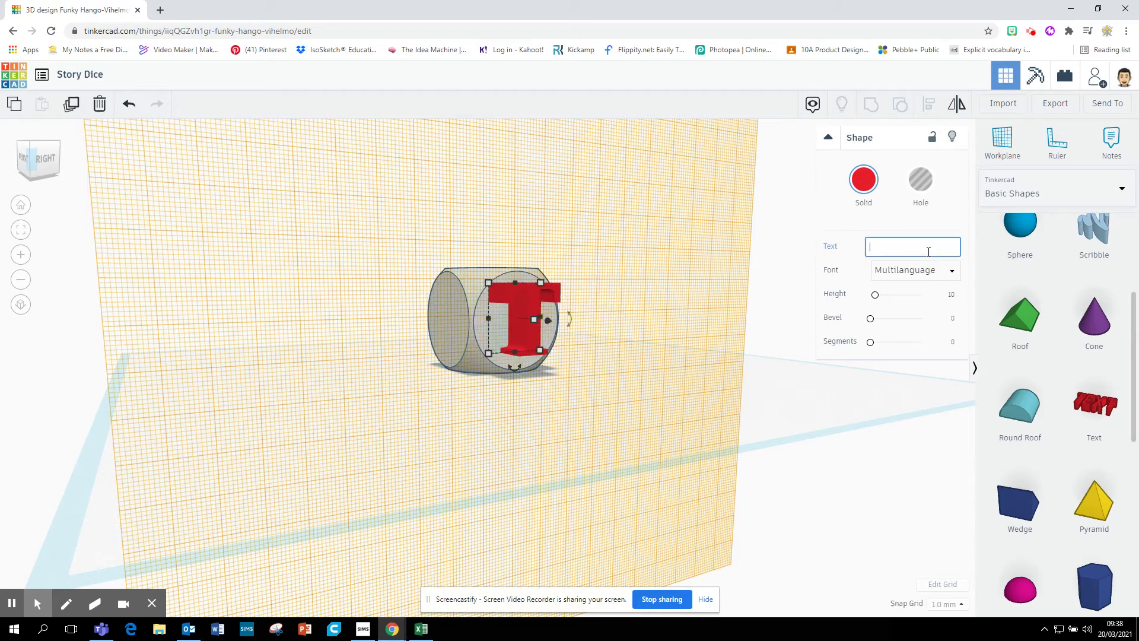
pyautogui.write('Myt')
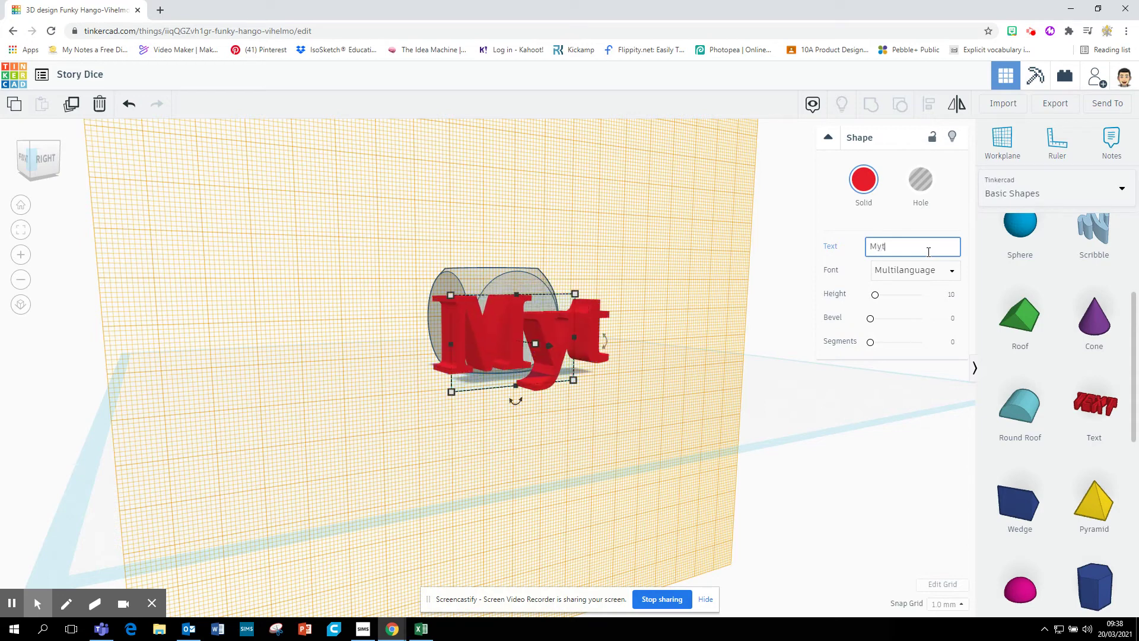
pyautogui.write('hs')
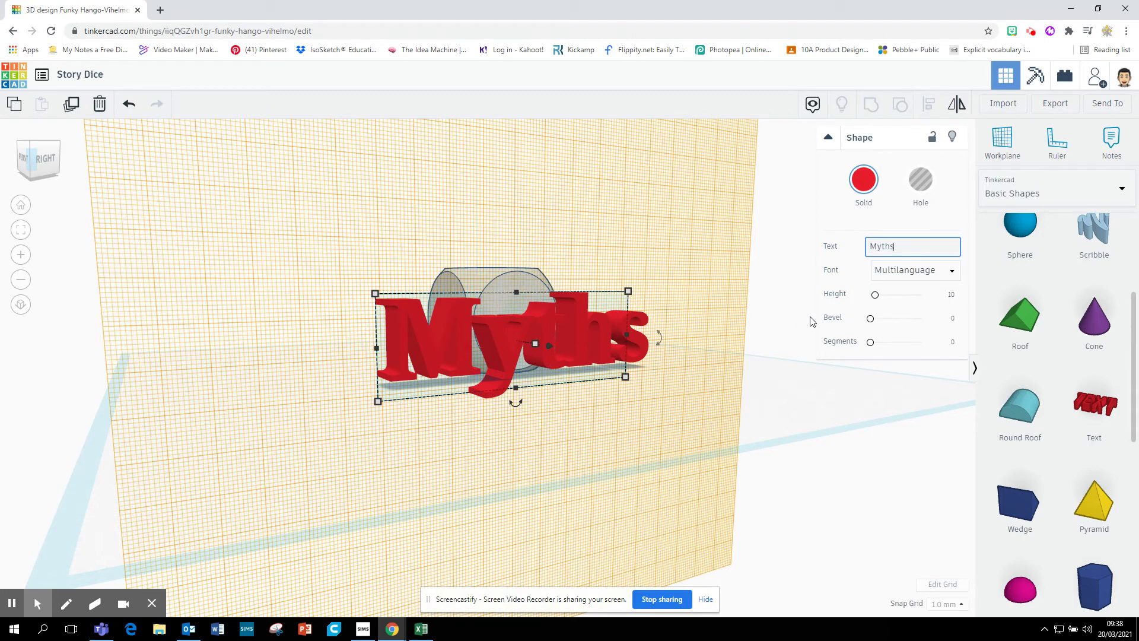
pyautogui.click(784, 321)
# Resize the Myths text to 20 mm wide and 10 mm from top to bottom
pyautogui.click(617, 352)
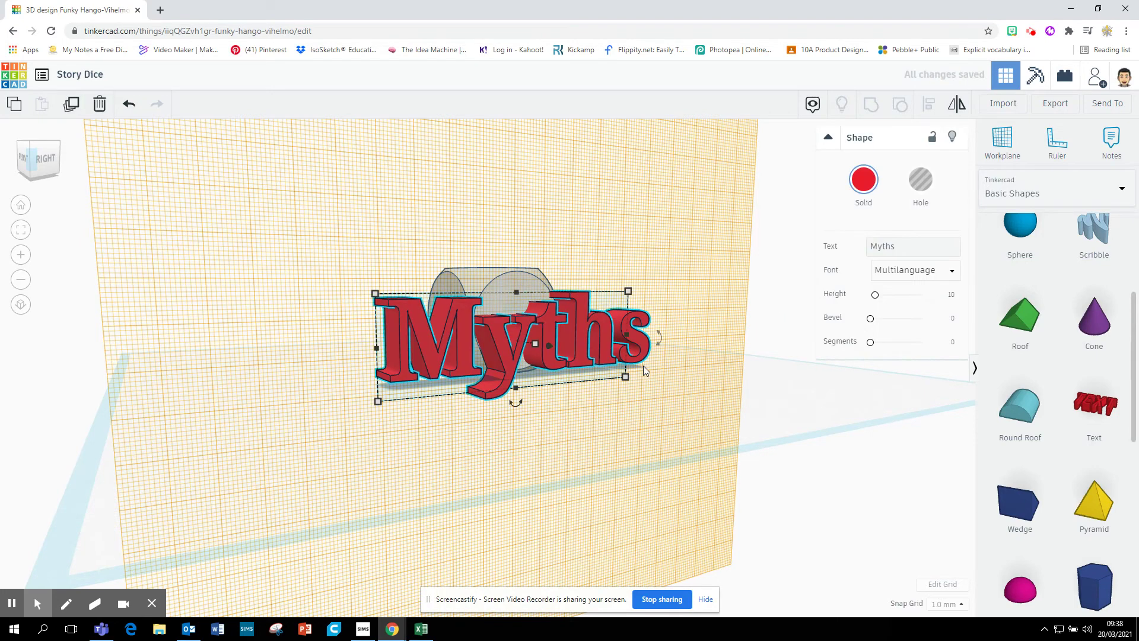
pyautogui.moveTo(662, 342); pyautogui.dragTo(664, 341)
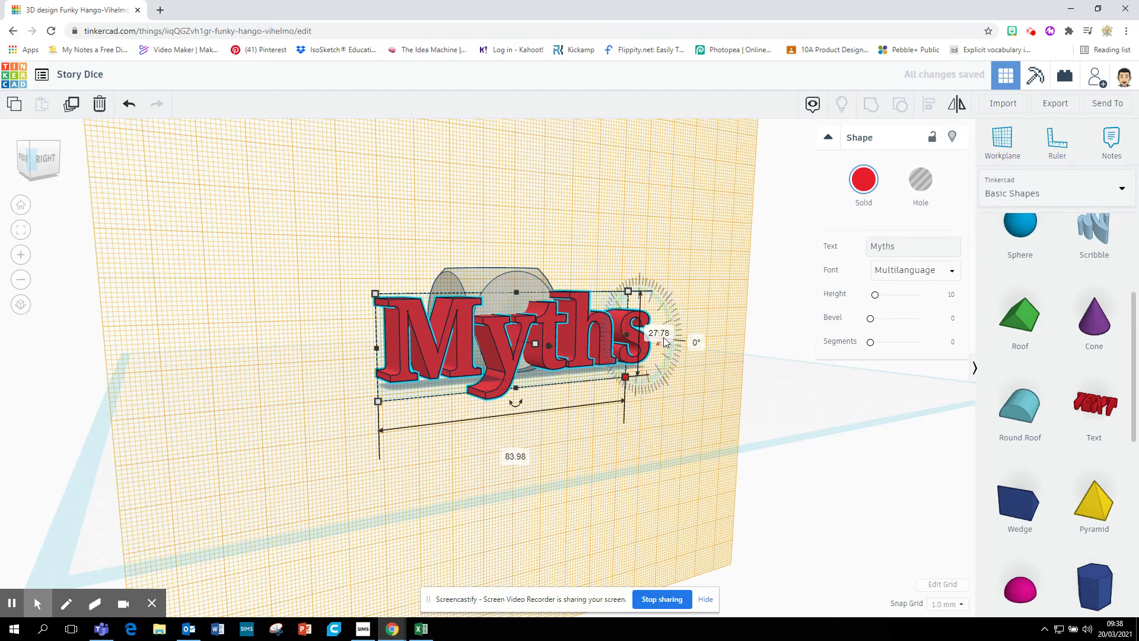
pyautogui.click(664, 333)
pyautogui.write('10')
pyautogui.press('Tab')
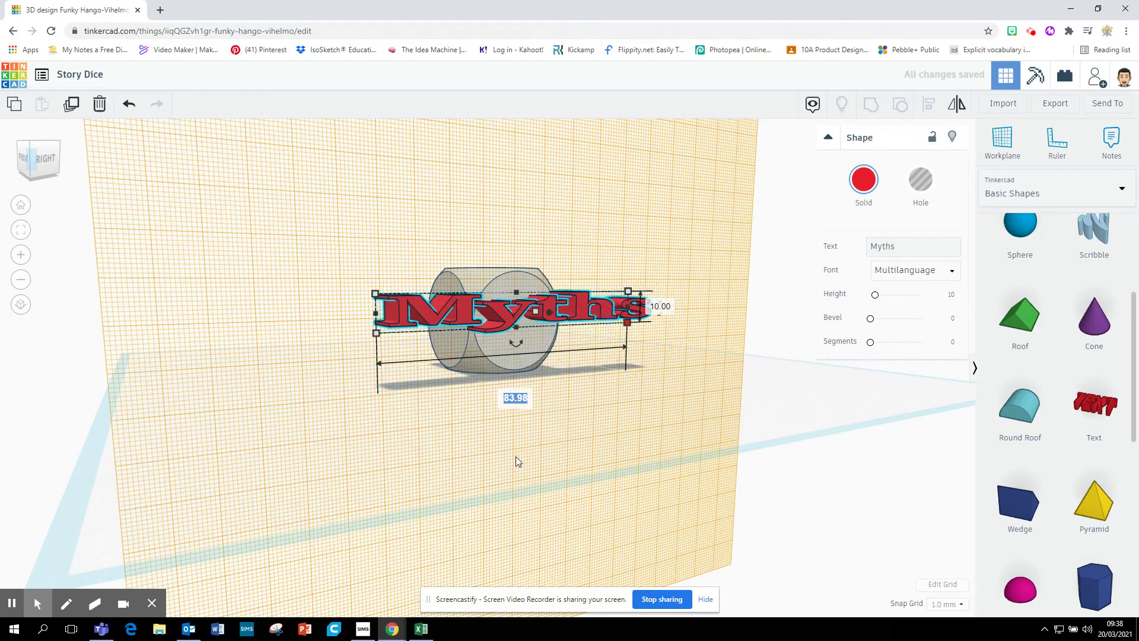
pyautogui.write('20')
pyautogui.press('Return')
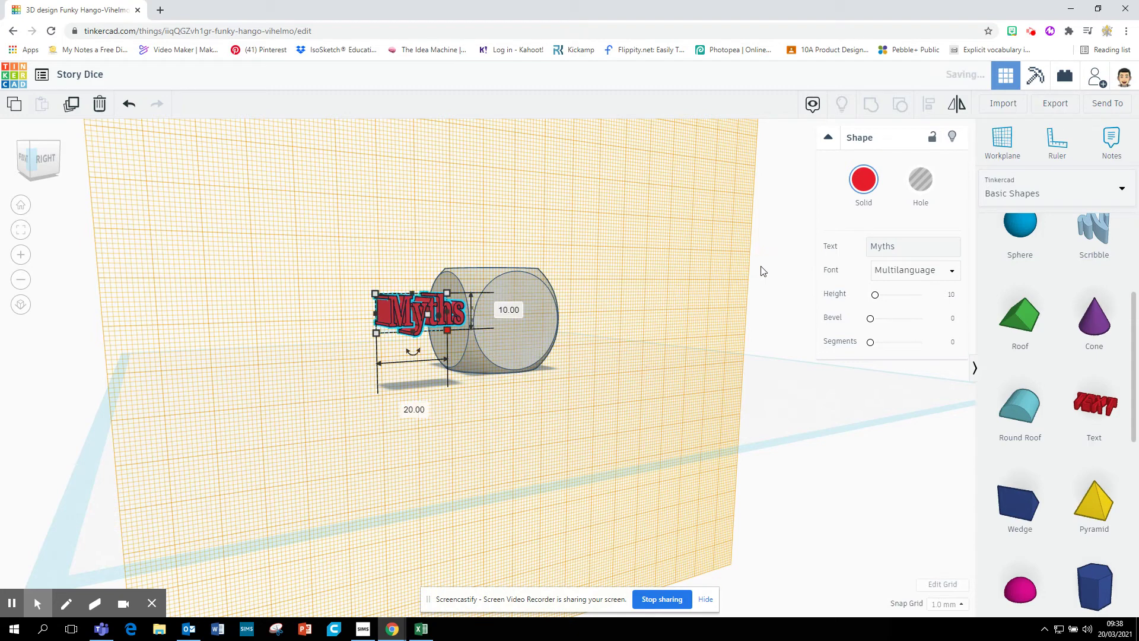
# Move the Myths text onto the die's right face and align it to the centre of the face in both directions
pyautogui.moveTo(410, 312); pyautogui.dragTo(520, 321)
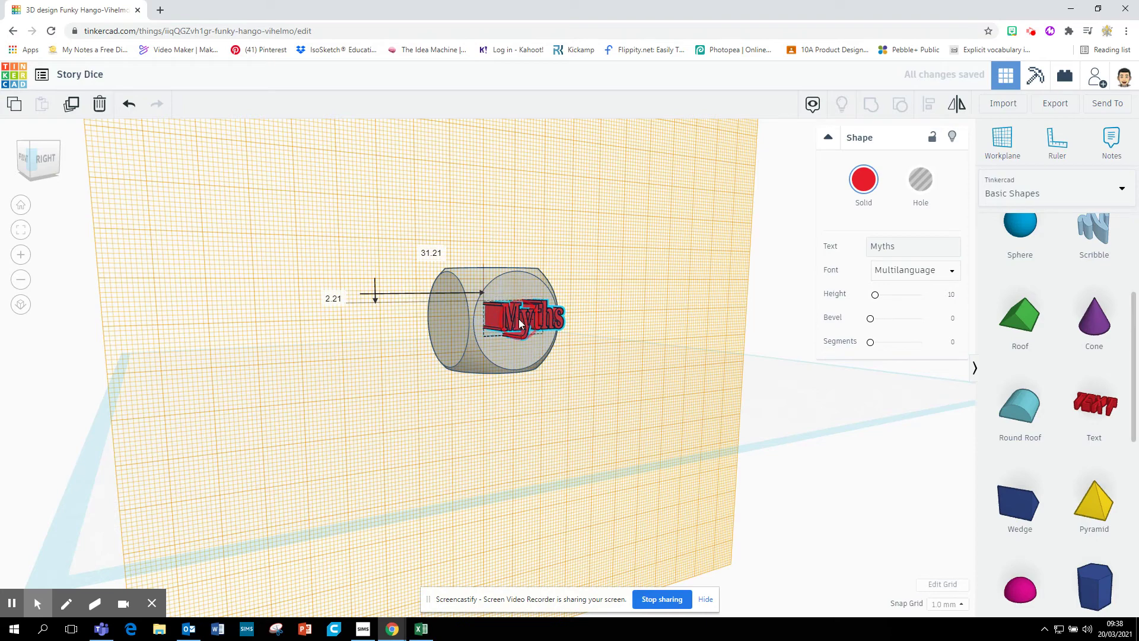
pyautogui.click(45, 158)
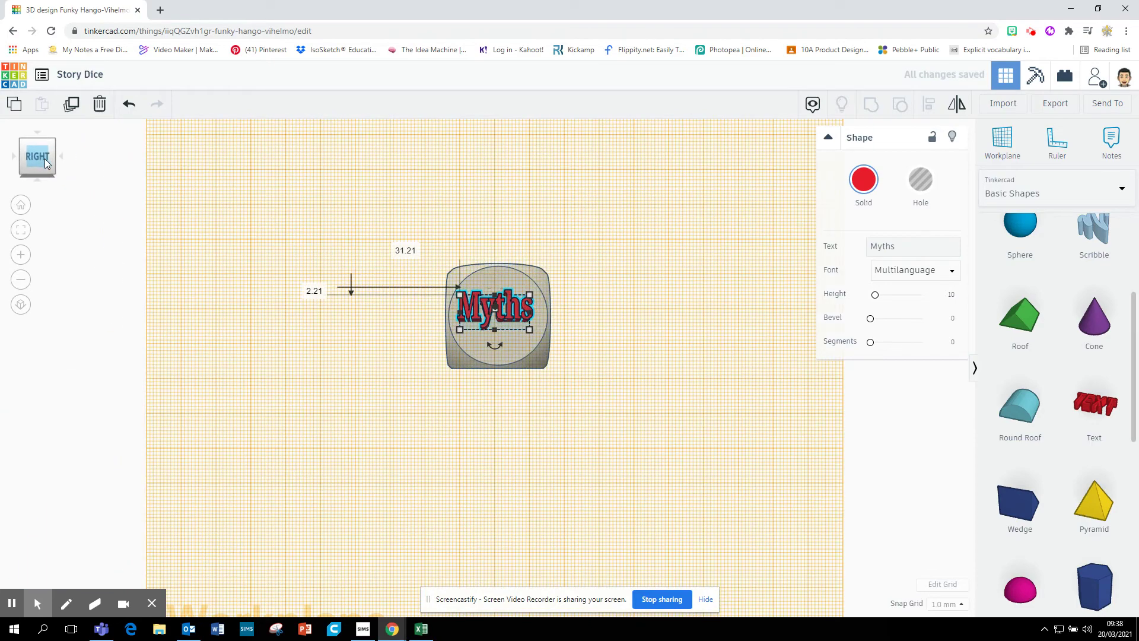
pyautogui.moveTo(361, 197); pyautogui.dragTo(621, 396)
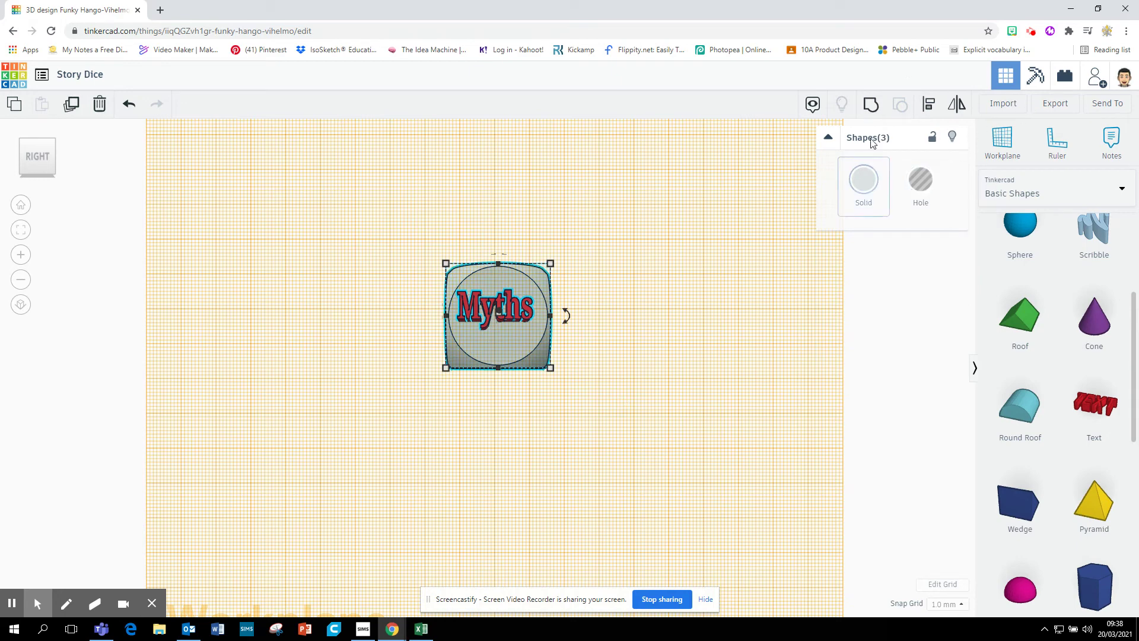
pyautogui.click(933, 106)
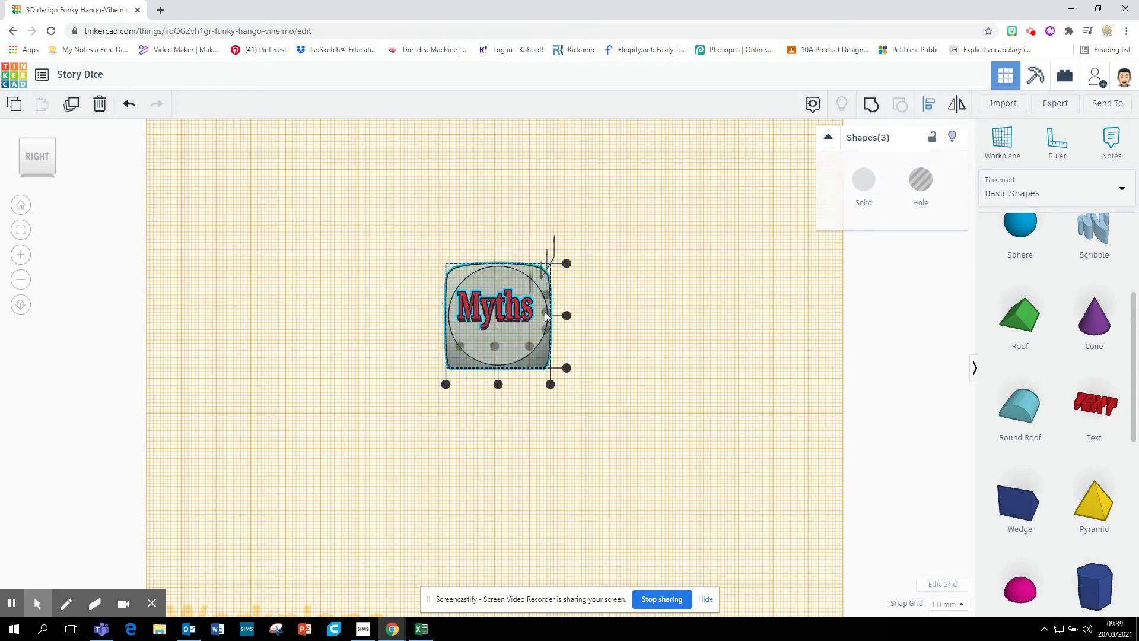
pyautogui.click(567, 315)
pyautogui.click(498, 384)
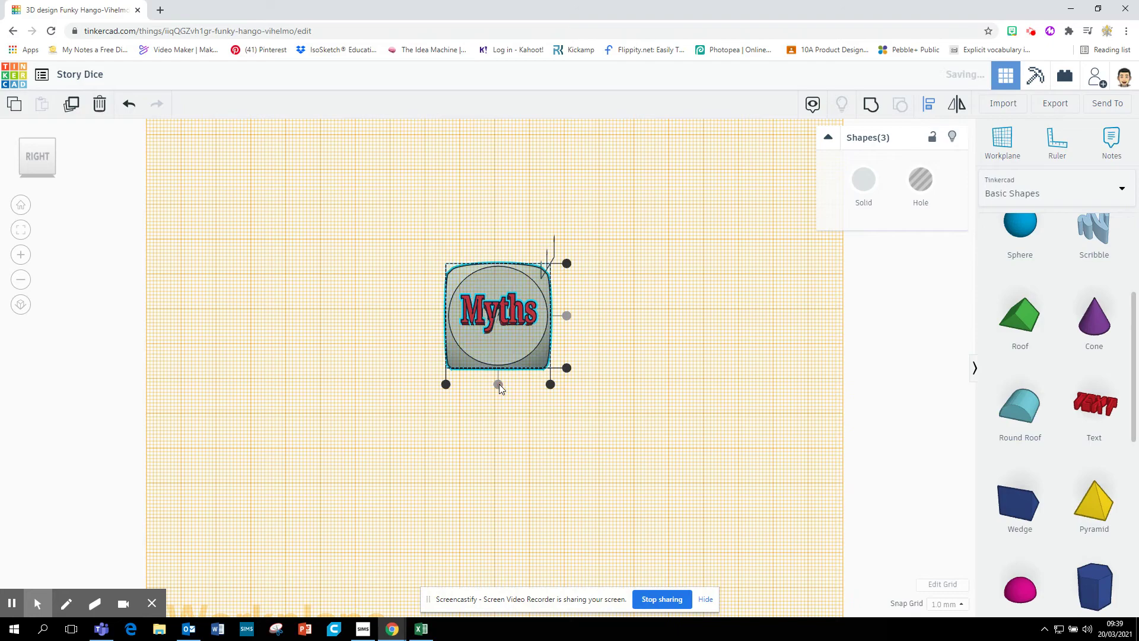
pyautogui.click(88, 270)
# Turn the Myths text on the die's right face into a hole
pyautogui.click(43, 158)
pyautogui.moveTo(48, 170); pyautogui.dragTo(518, 290)
pyautogui.click(514, 287)
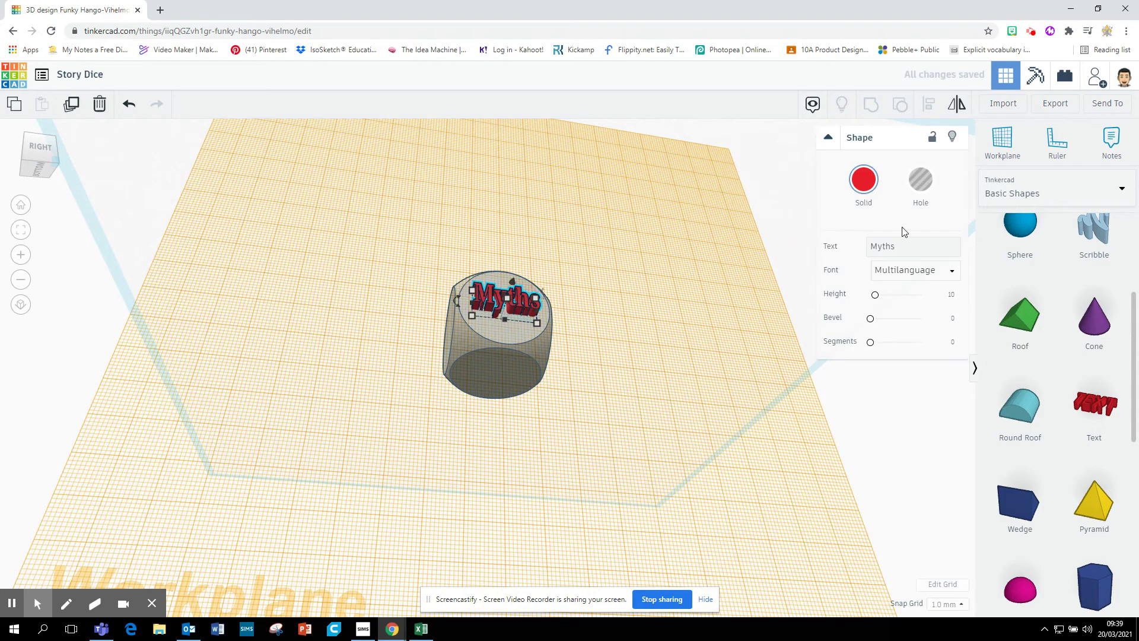
pyautogui.click(920, 179)
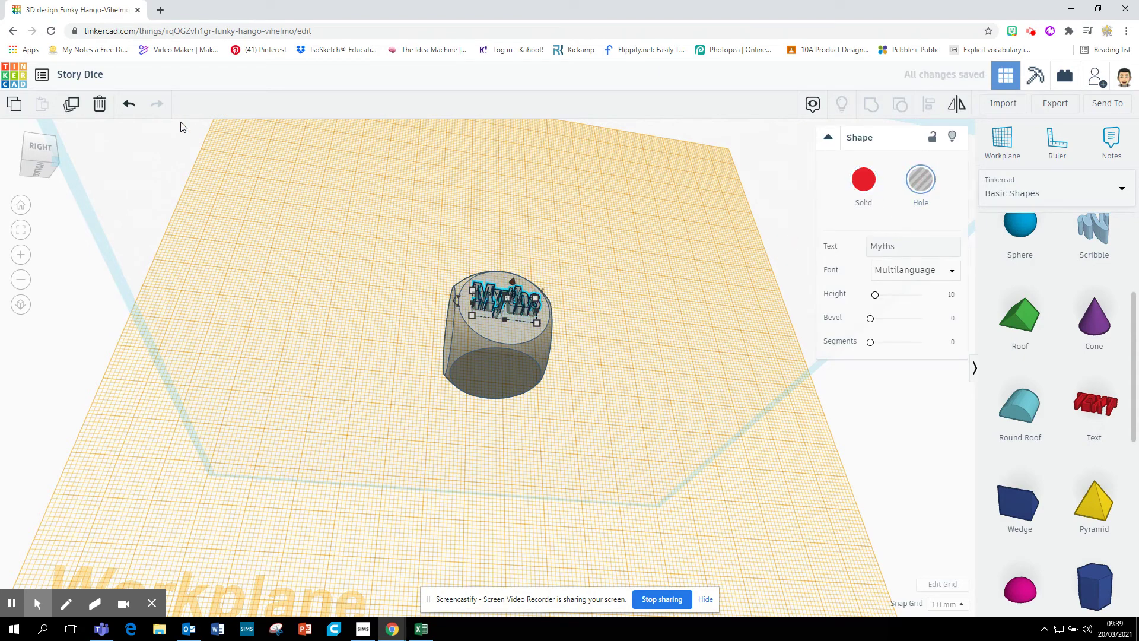
# Sink the Myths hole into the die's right face, entering -3 for its offset perpendicular to the face
pyautogui.click(37, 158)
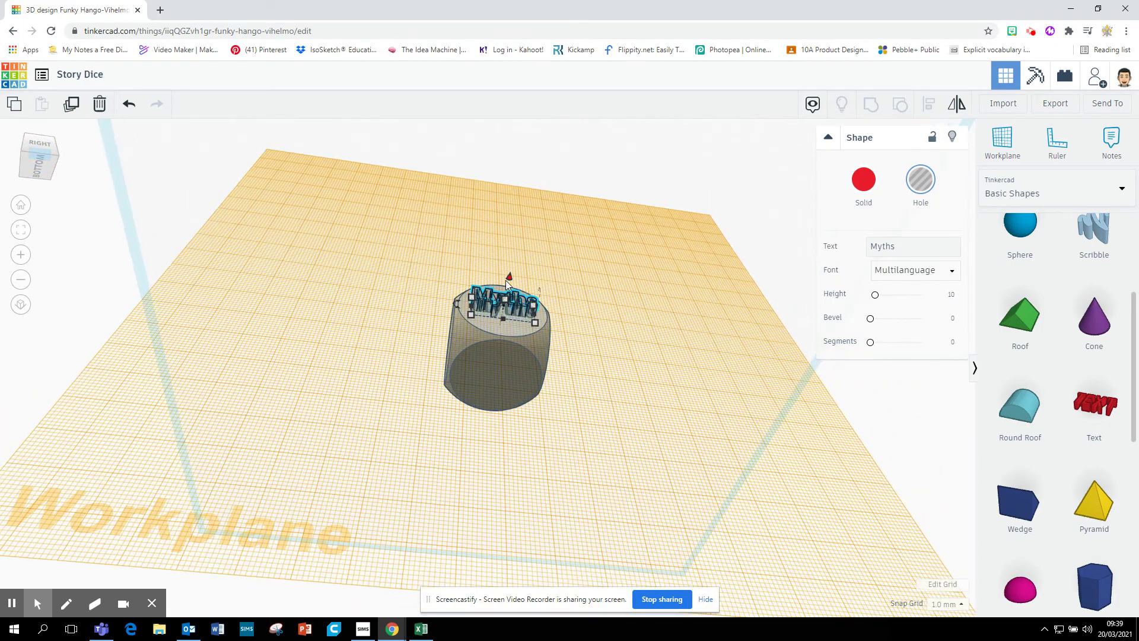
pyautogui.moveTo(509, 277); pyautogui.dragTo(512, 288)
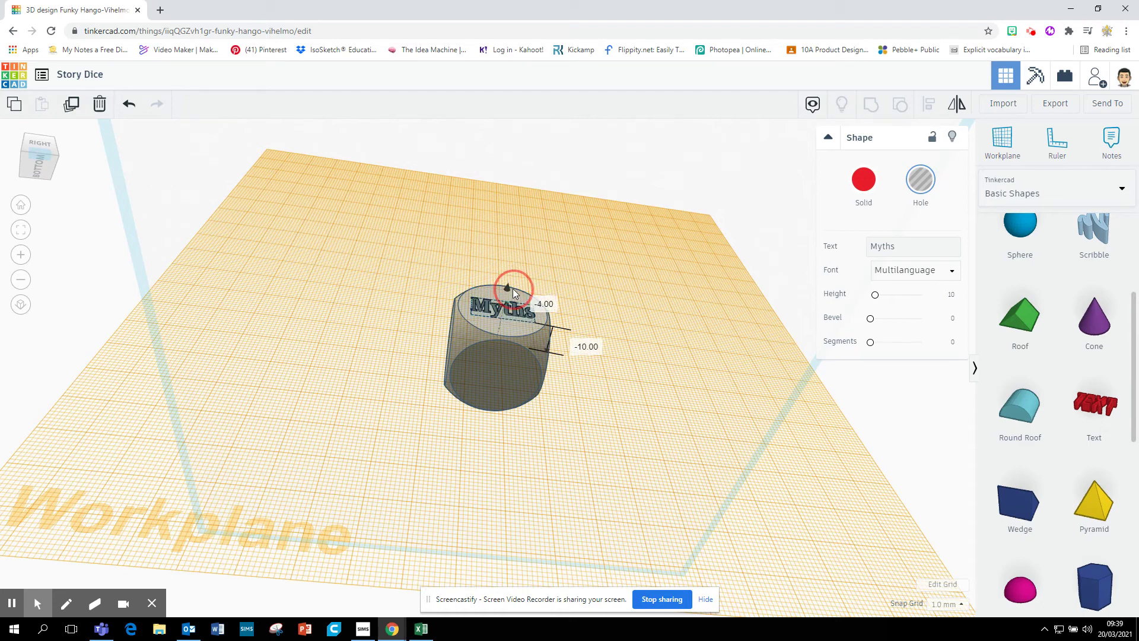
pyautogui.moveTo(512, 288); pyautogui.dragTo(513, 287)
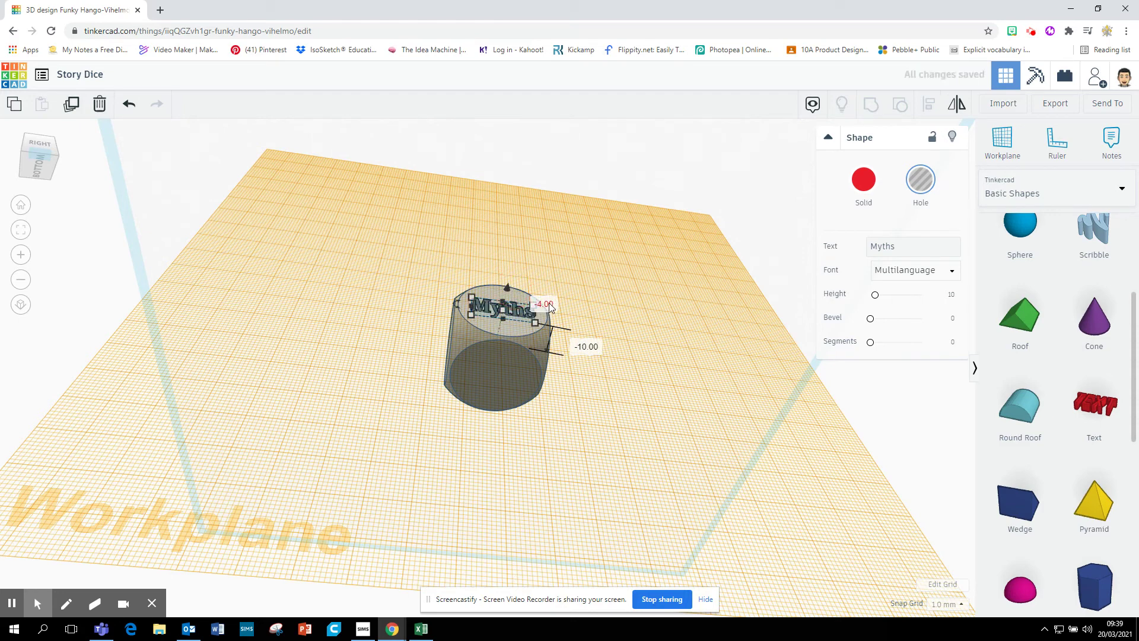
pyautogui.click(550, 303)
pyautogui.write('-3')
pyautogui.press('Return')
pyautogui.click(786, 267)
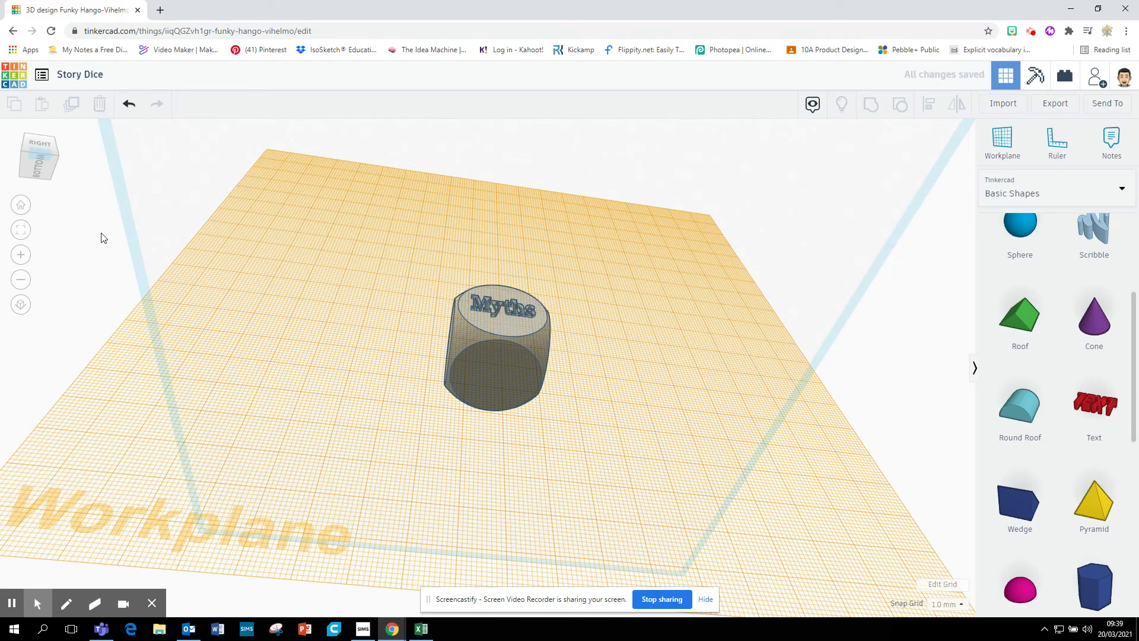
# Return the workplane from the die's right face to the base grid
pyautogui.click(24, 144)
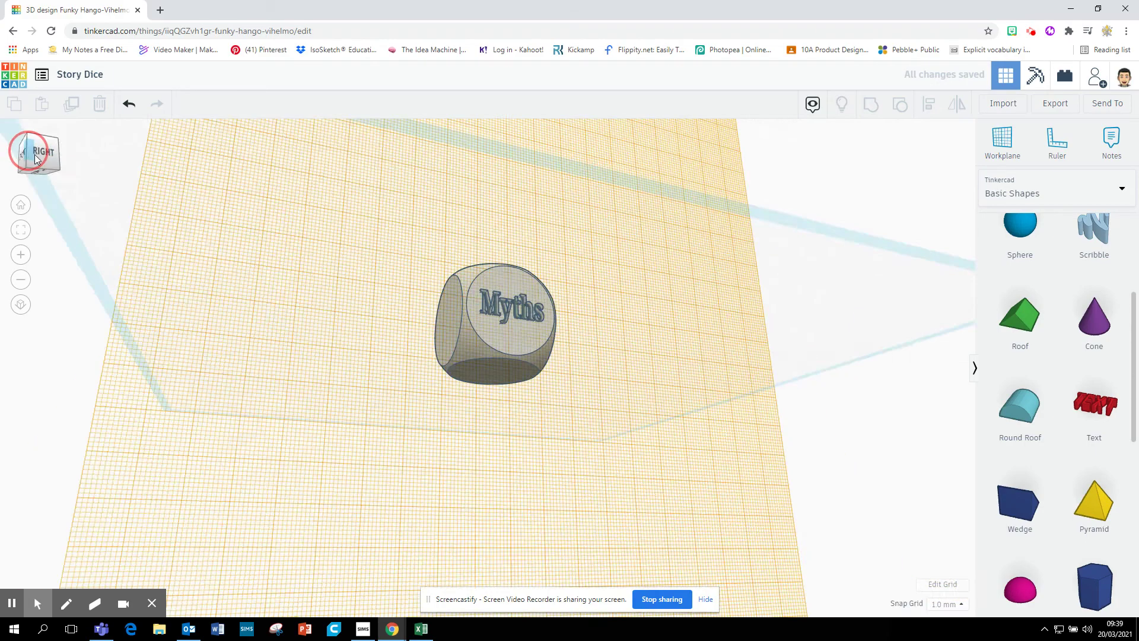
pyautogui.click(20, 205)
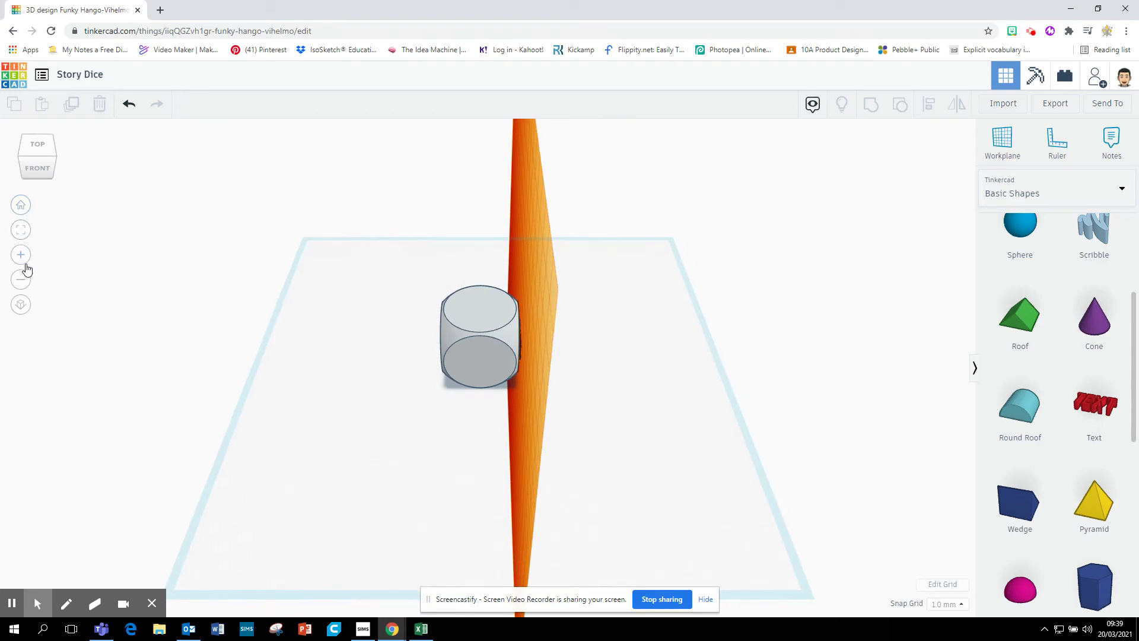
pyautogui.click(1003, 145)
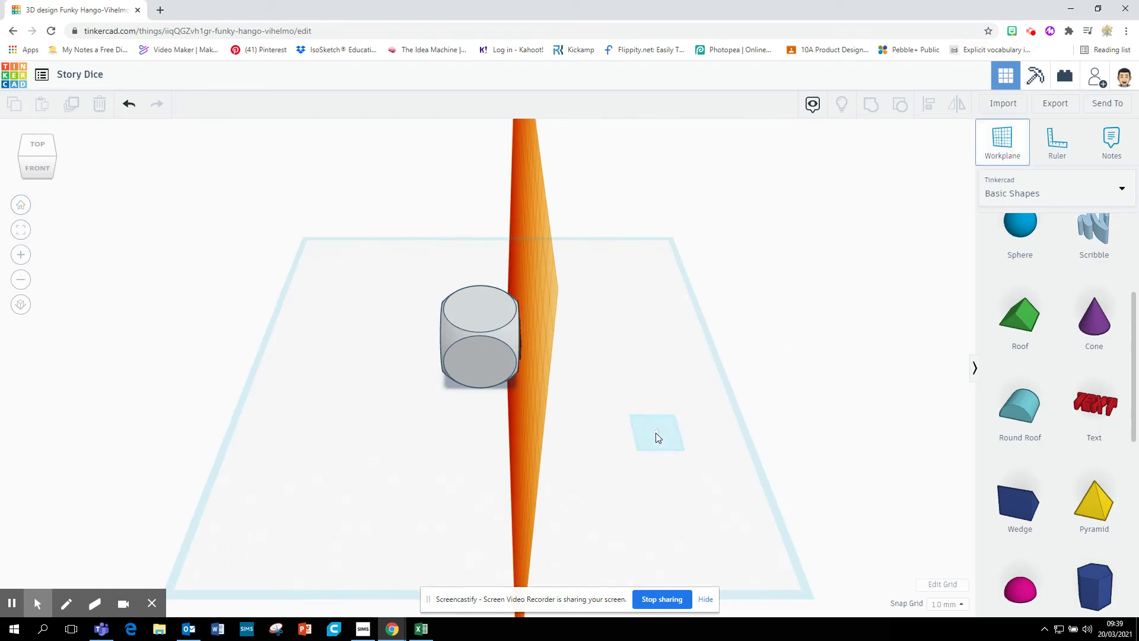
pyautogui.click(656, 432)
# Inspect the Myths text on the die's right face and return to the dashboard of recent designs
pyautogui.moveTo(51, 158)
pyautogui.mouseDown()
pyautogui.moveTo(16, 145)
pyautogui.moveTo(37, 164)
pyautogui.mouseUp()
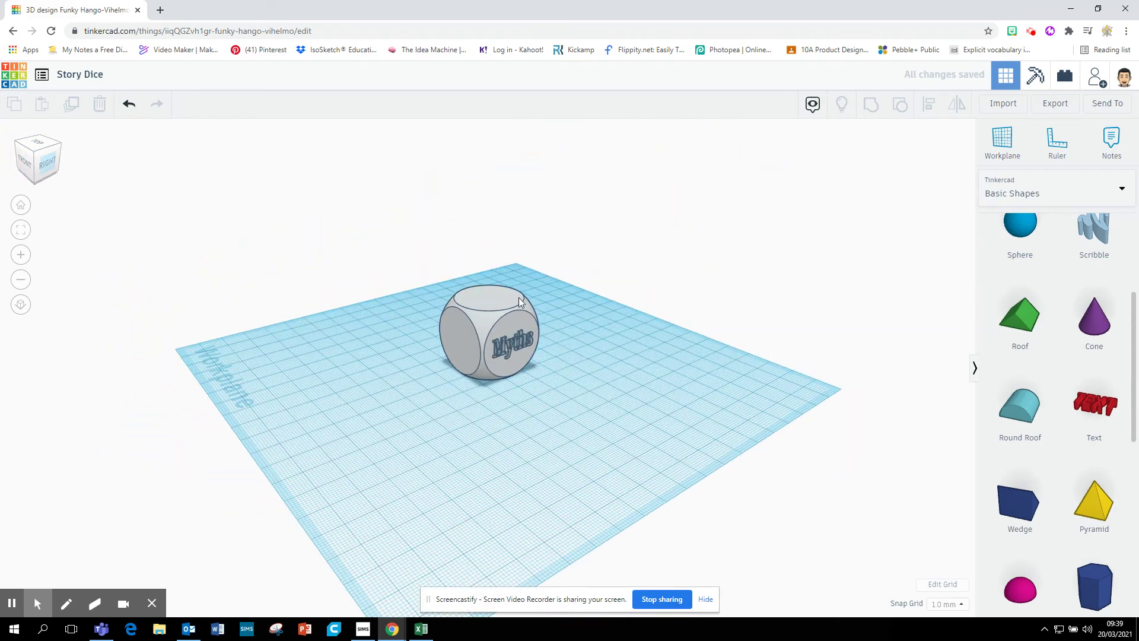
pyautogui.scroll(2, 681, 292)
pyautogui.scroll(5, 680, 288)
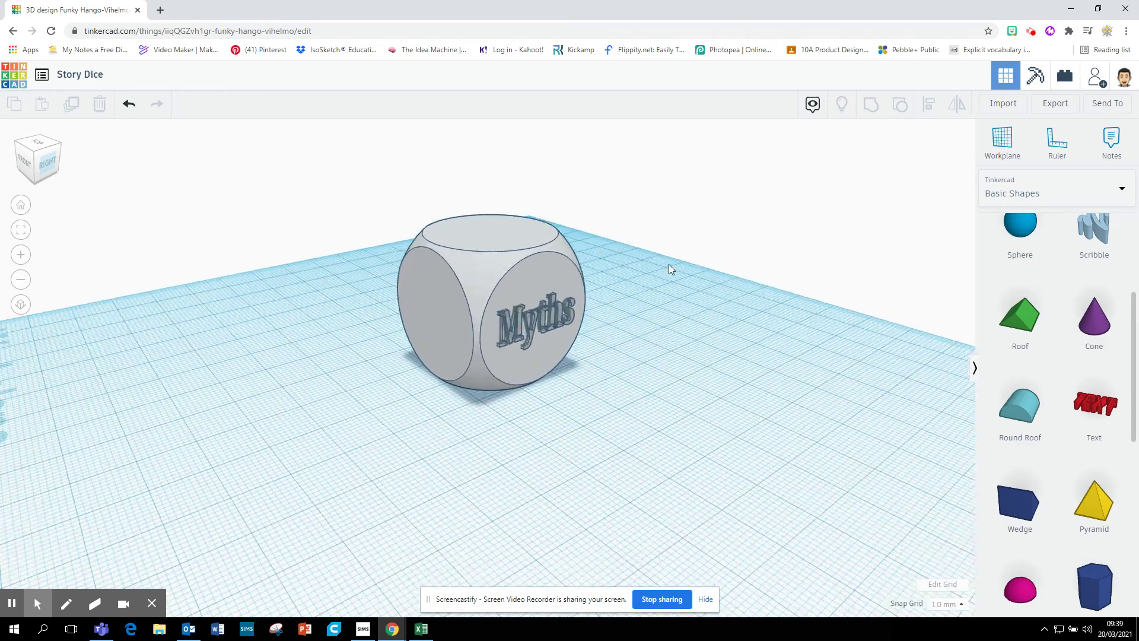
pyautogui.scroll(-1, 681, 269)
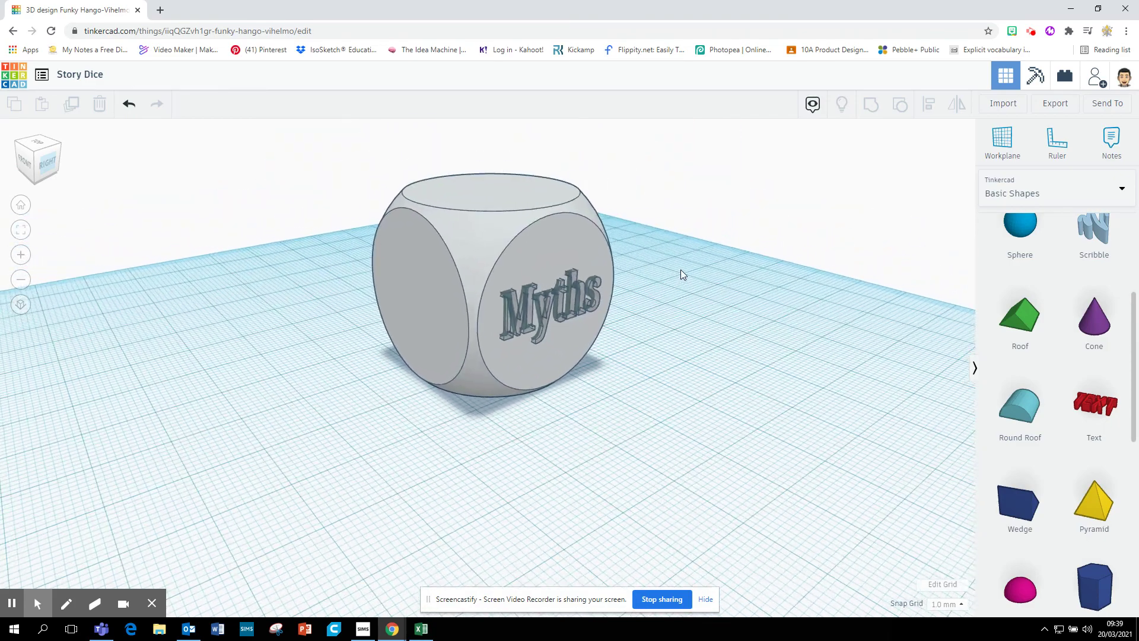
pyautogui.scroll(-5, 681, 269)
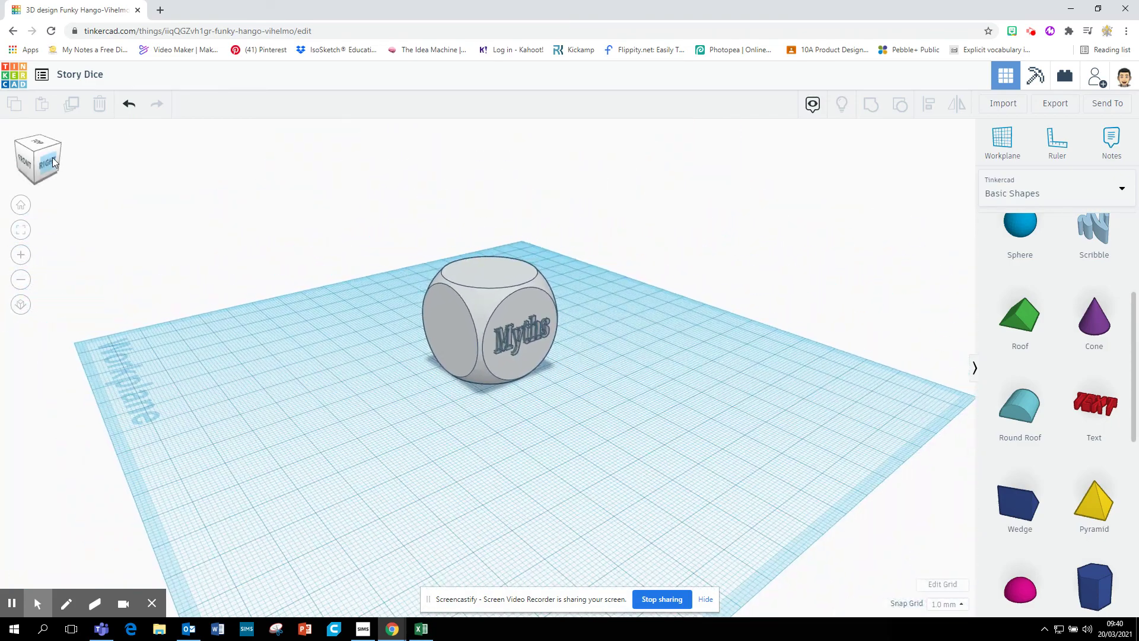
pyautogui.moveTo(57, 162); pyautogui.dragTo(82, 153)
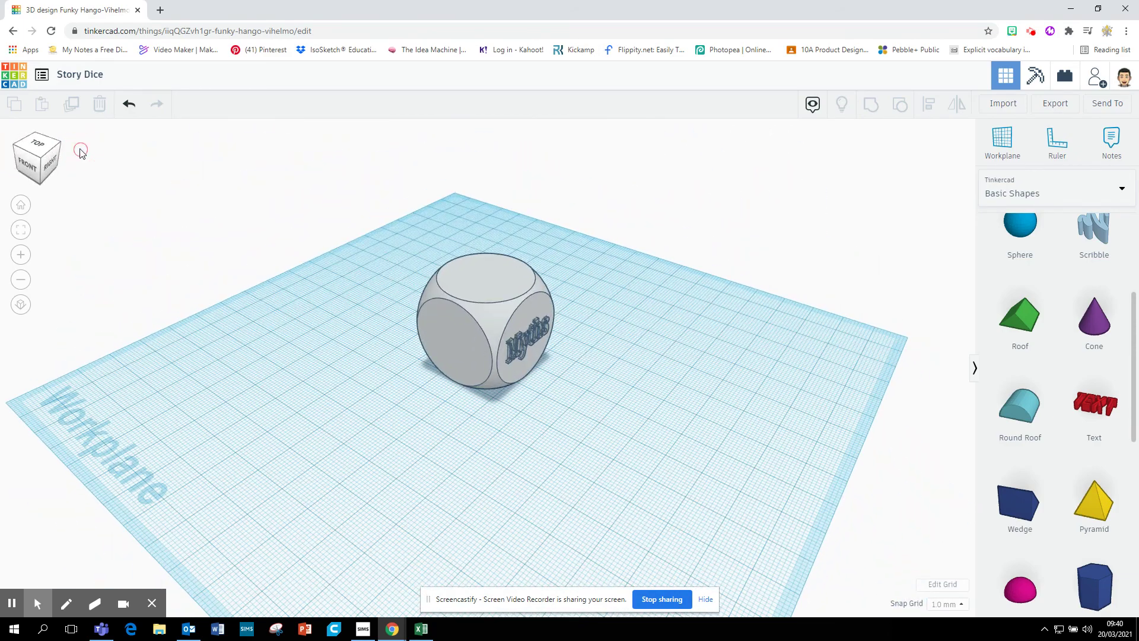
pyautogui.click(16, 75)
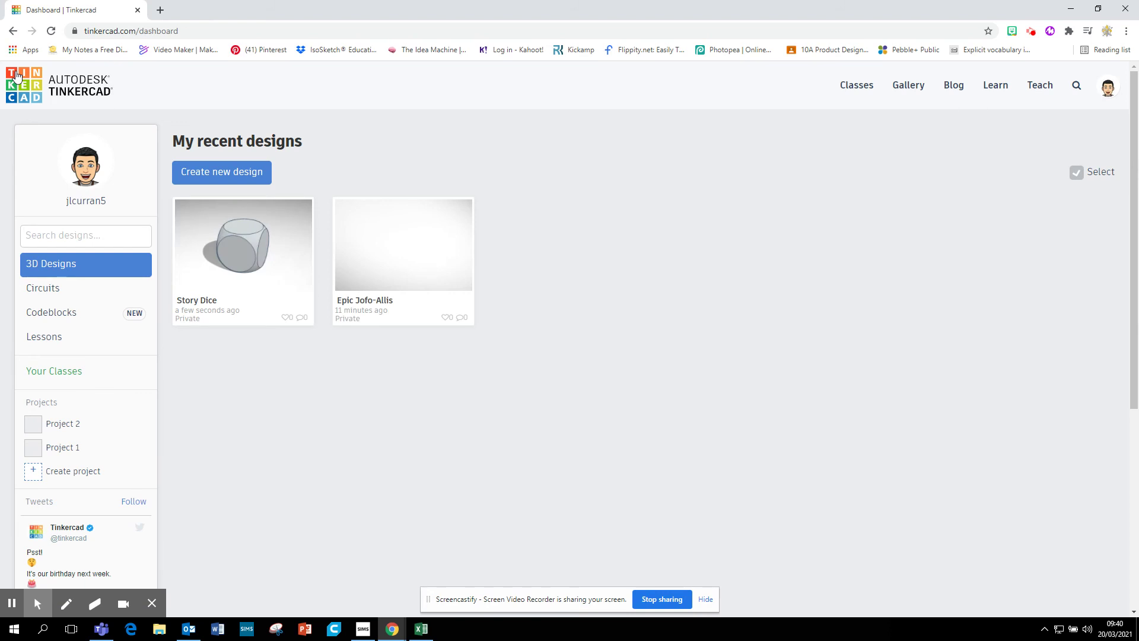
pyautogui.moveTo(215, 256)
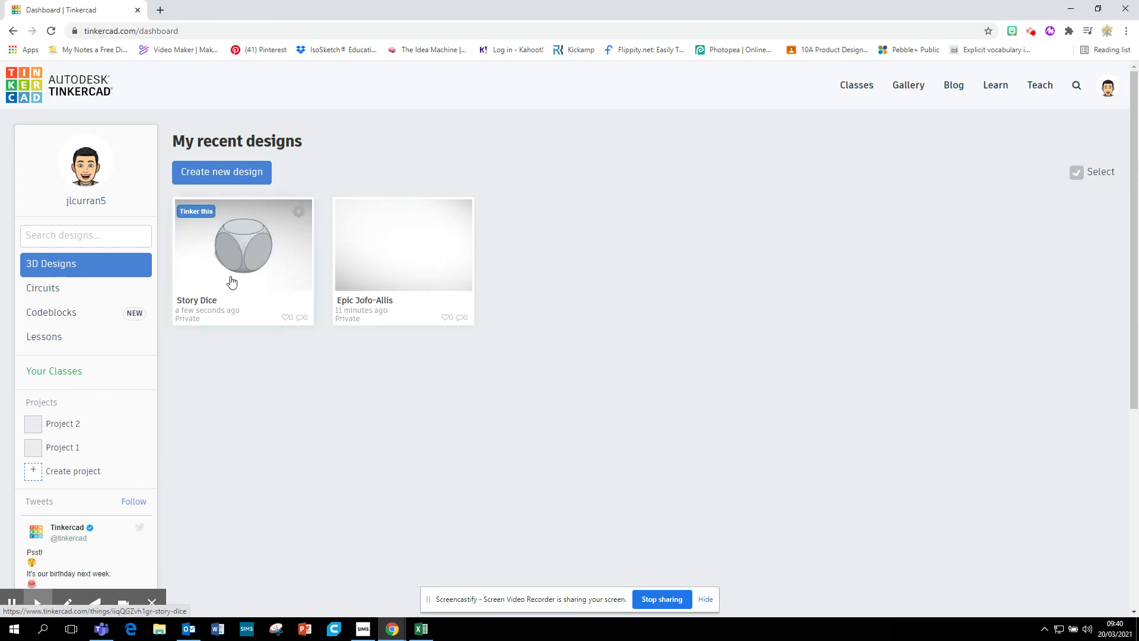